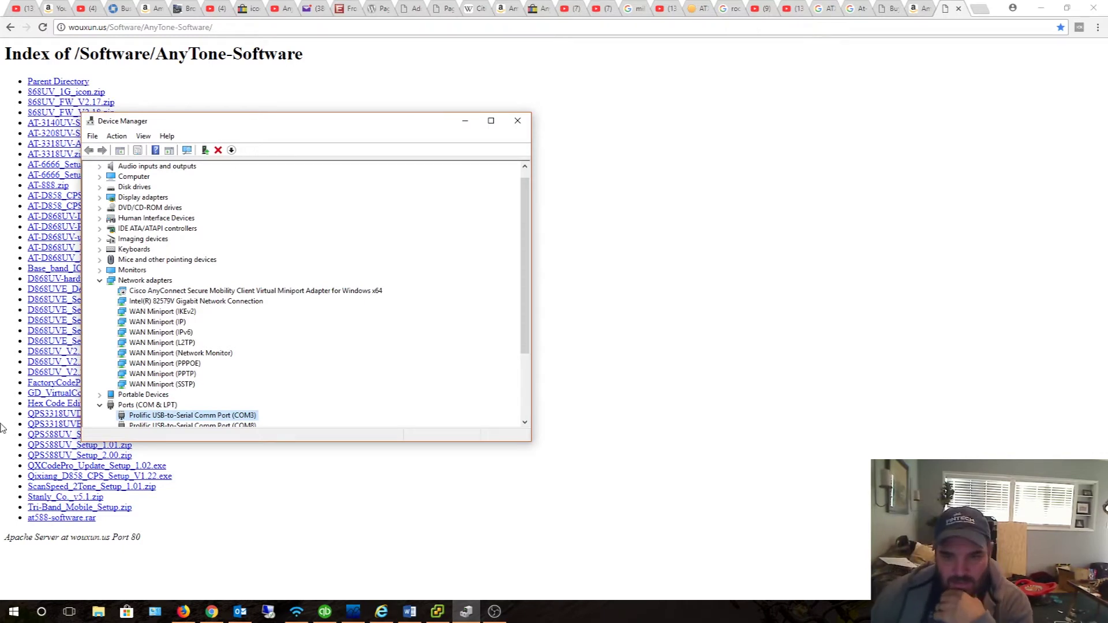
# Check the properties of the Prolific USB-to-Serial Comm Port (COM8) in Device Manager and close them
pyautogui.moveTo(527, 295); pyautogui.dragTo(528, 351)
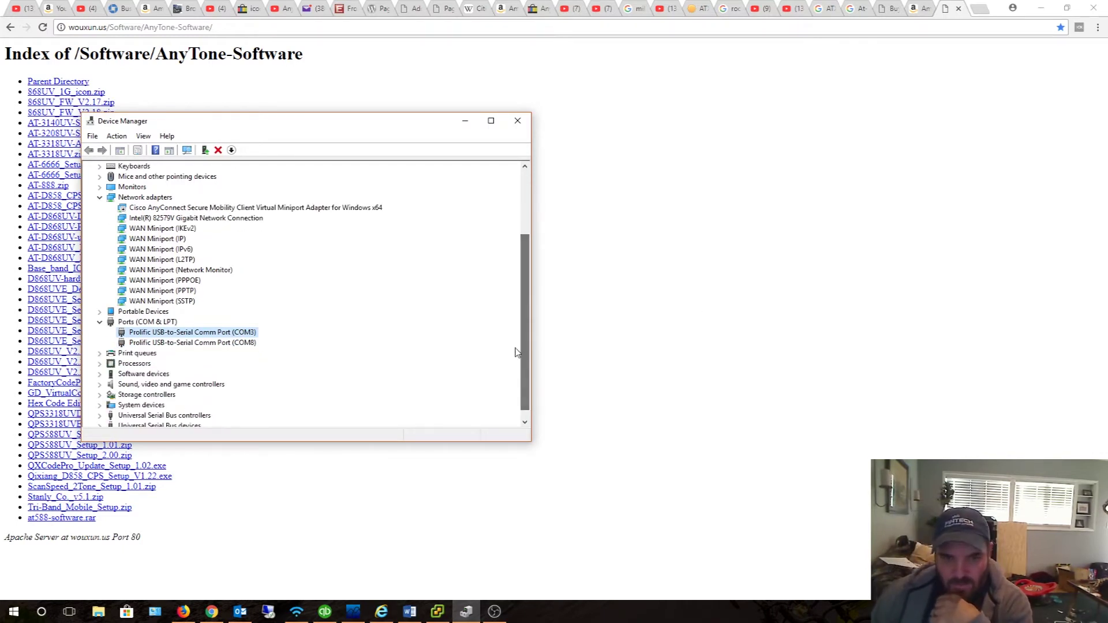
pyautogui.doubleClick(243, 344)
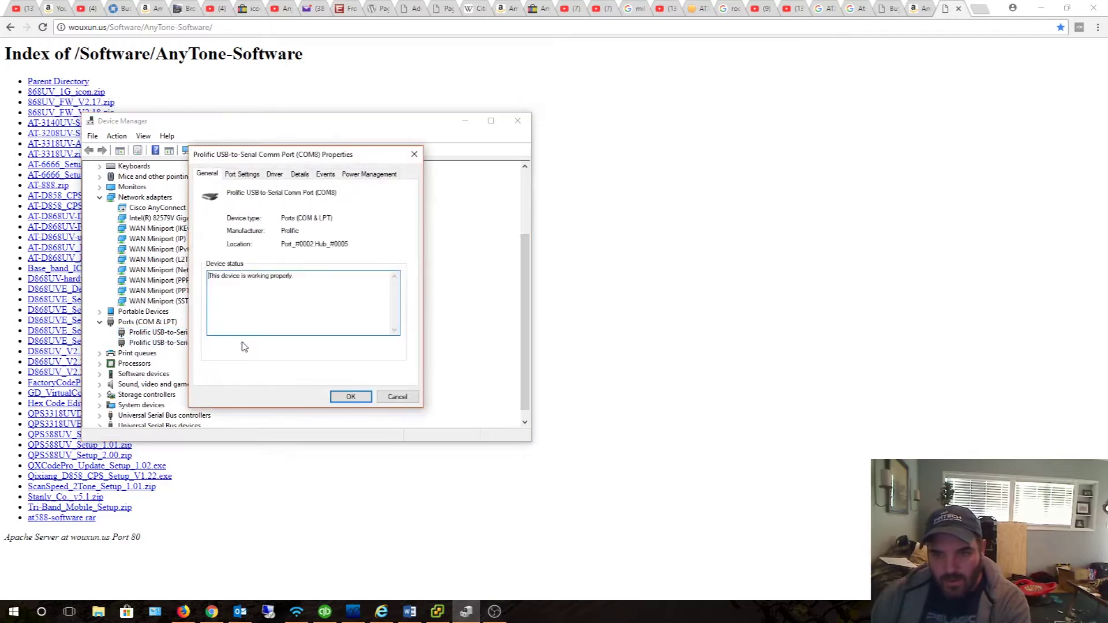
pyautogui.click(413, 153)
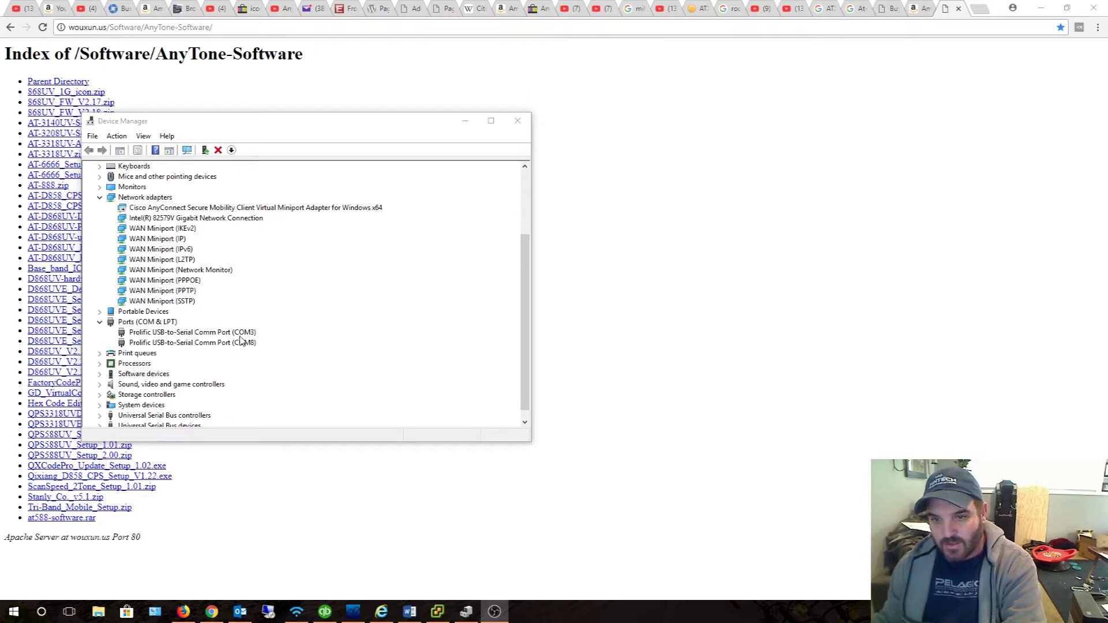
# Minimize Device Manager and highlight the web address of the AnyTone software download page
pyautogui.click(466, 126)
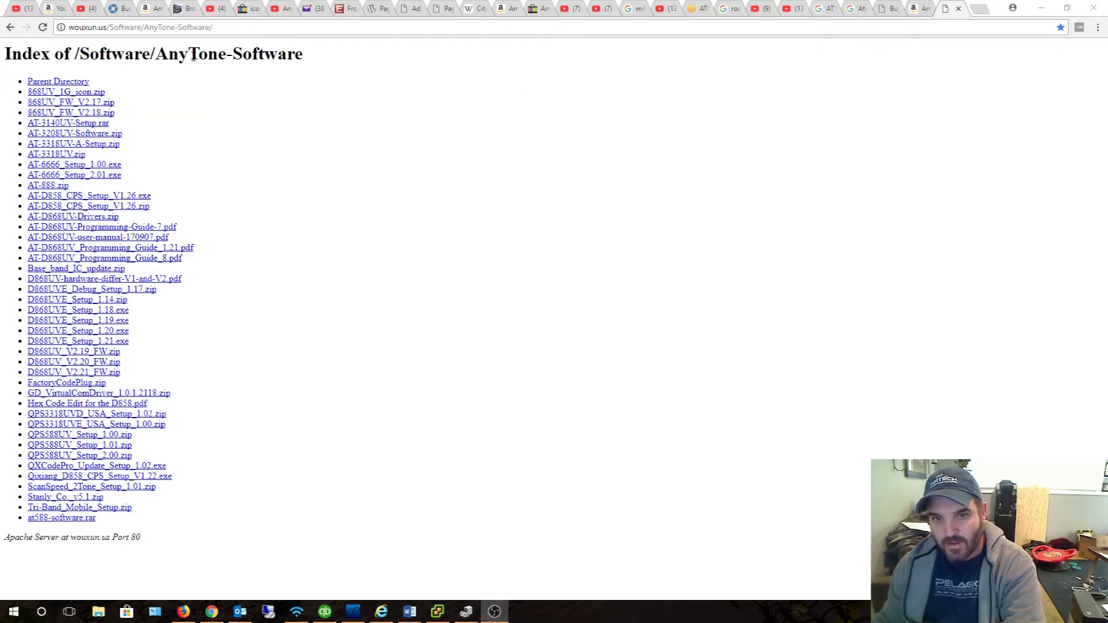
pyautogui.click(206, 27)
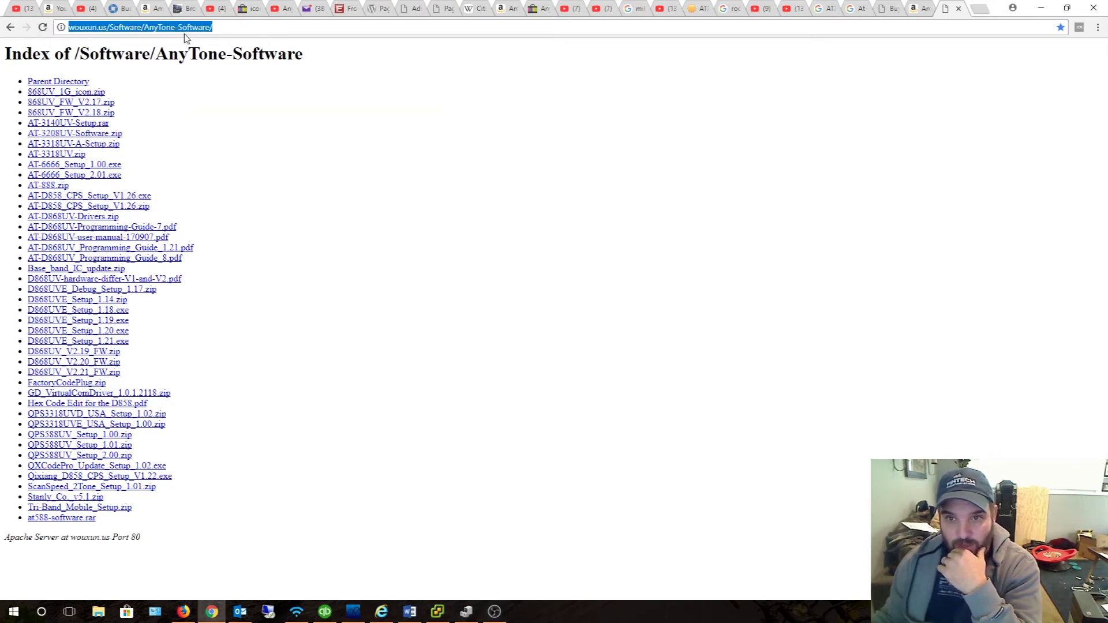
pyautogui.click(192, 112)
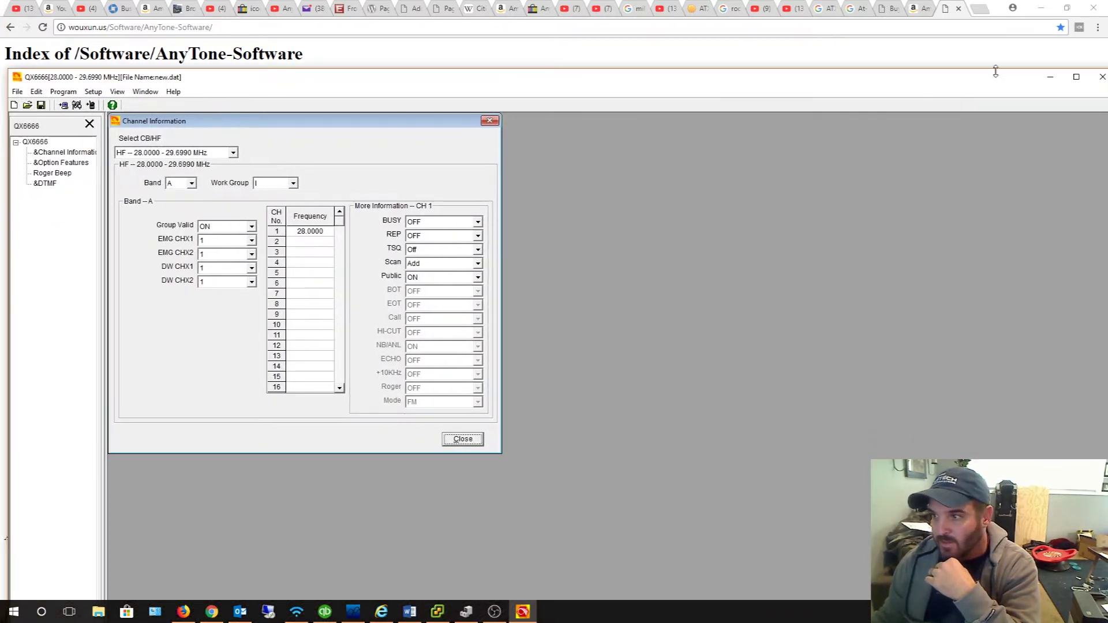
# Maximize the QX6666 programming window and confirm COM8 as its communication port
pyautogui.click(1076, 79)
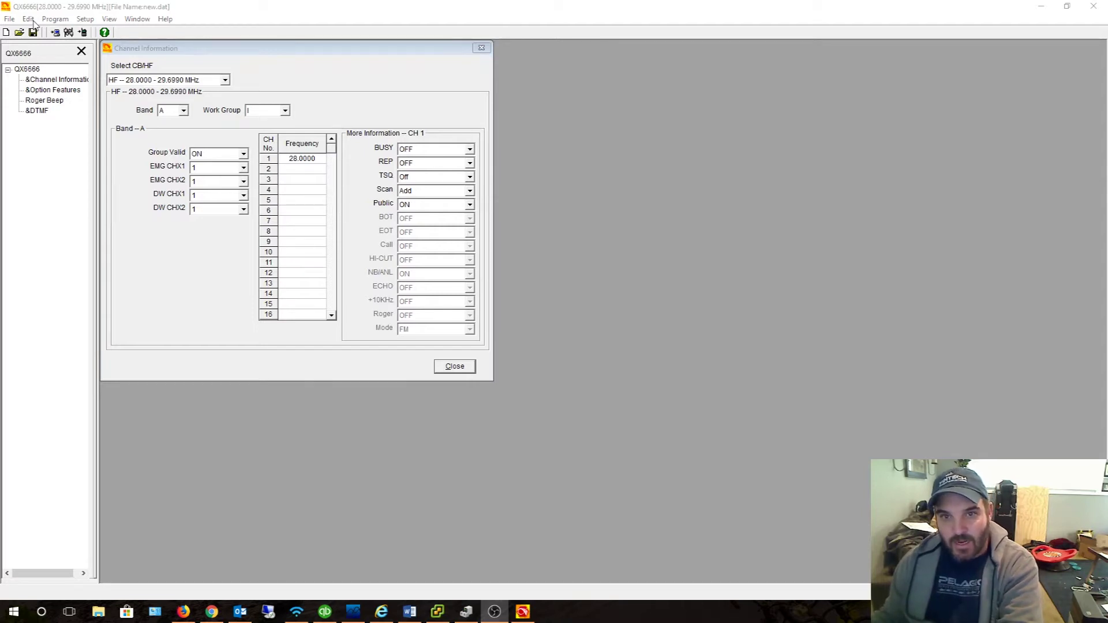
pyautogui.click(85, 19)
pyautogui.click(100, 30)
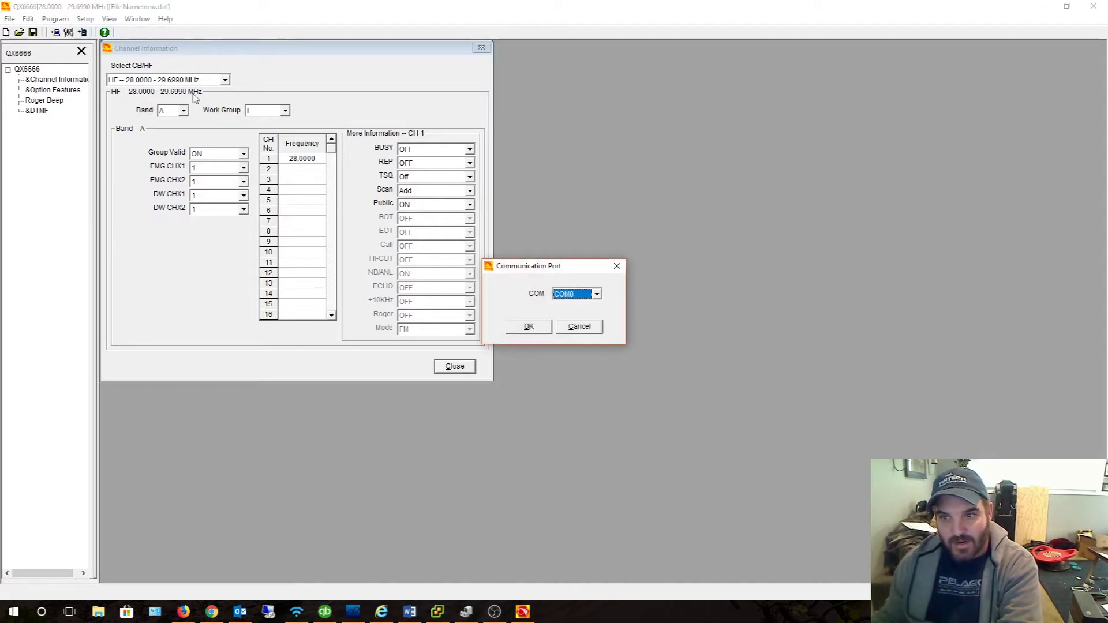
pyautogui.click(528, 327)
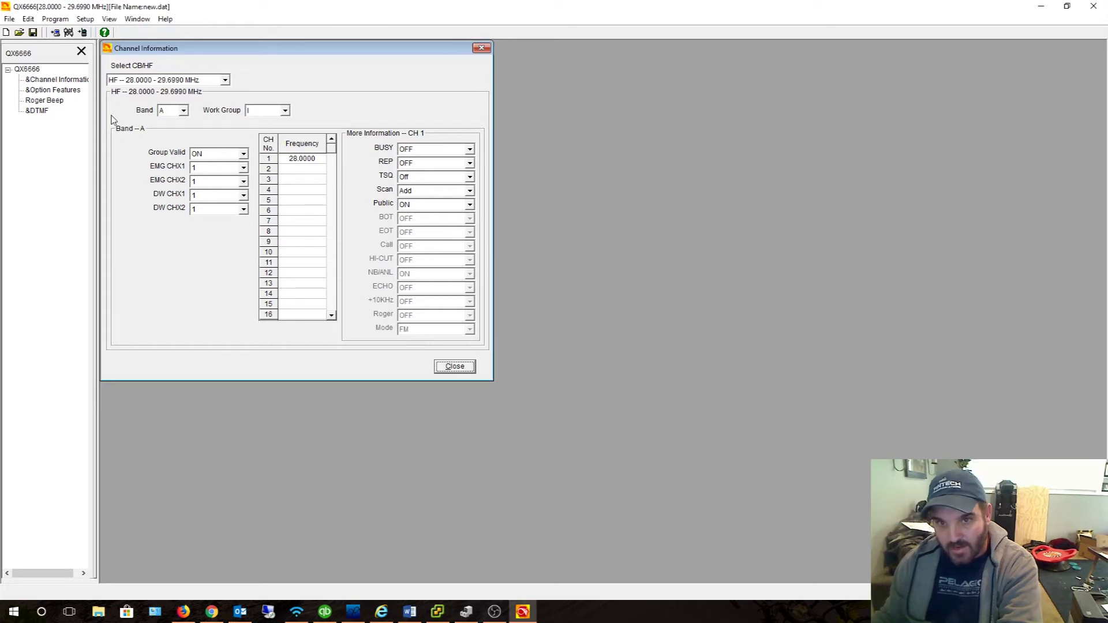
pyautogui.click(87, 19)
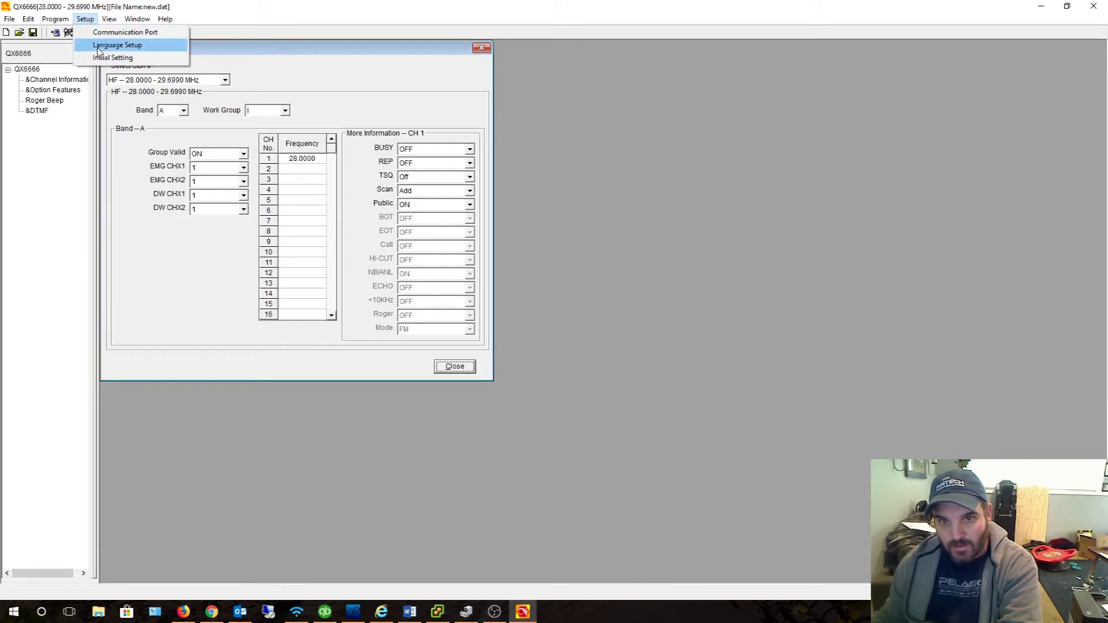
pyautogui.click(98, 46)
pyautogui.click(620, 271)
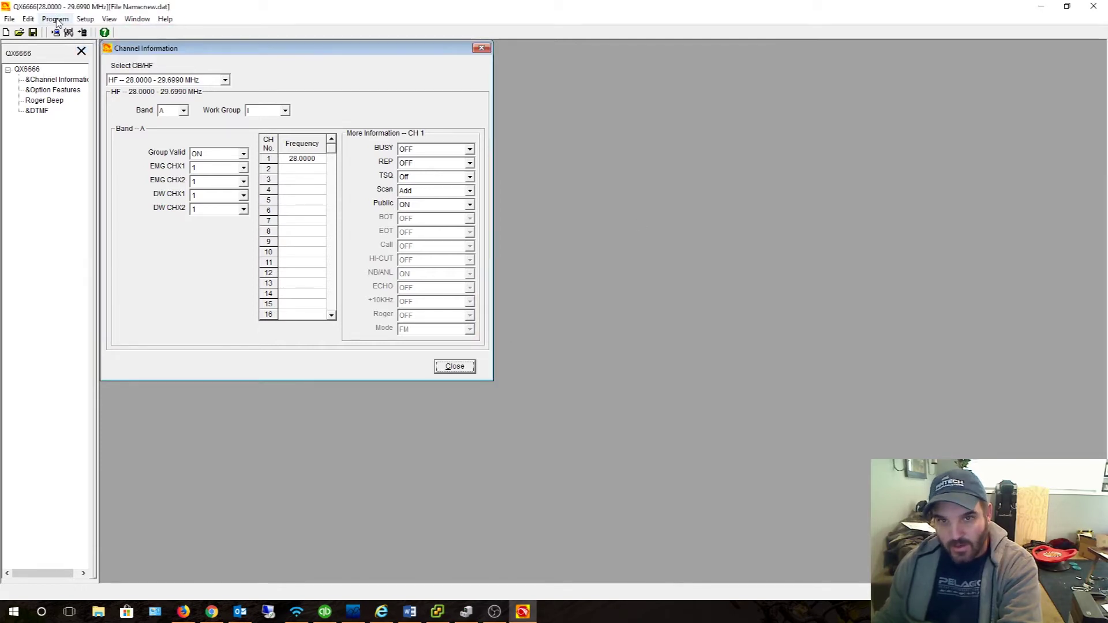
# Read the stored data from the radio into the programming software
pyautogui.click(29, 20)
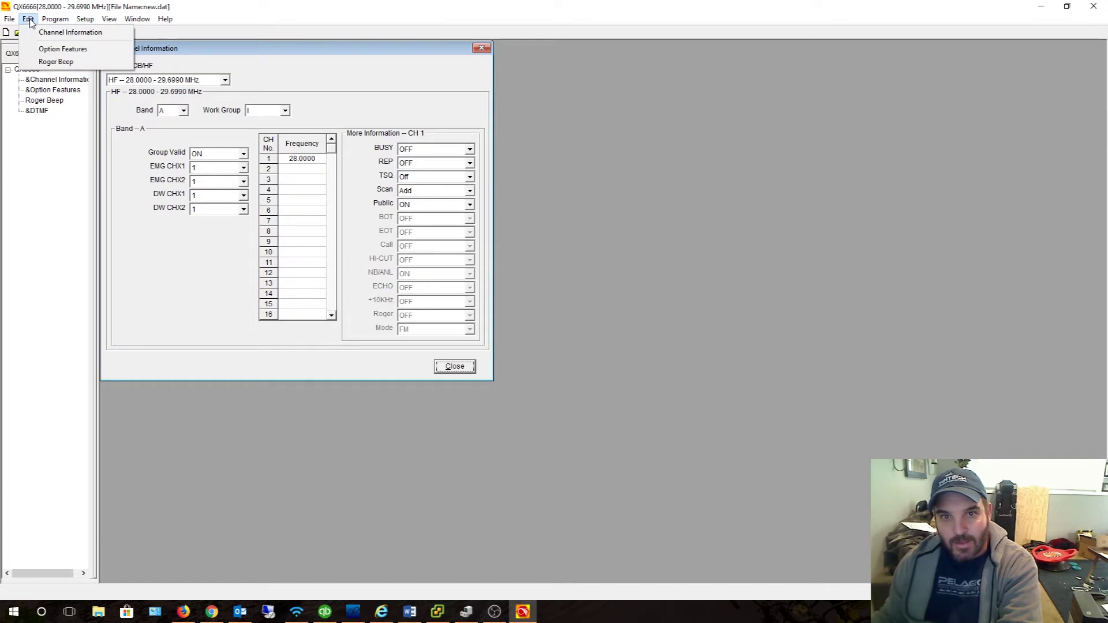
pyautogui.moveTo(15, 22)
pyautogui.moveTo(54, 21)
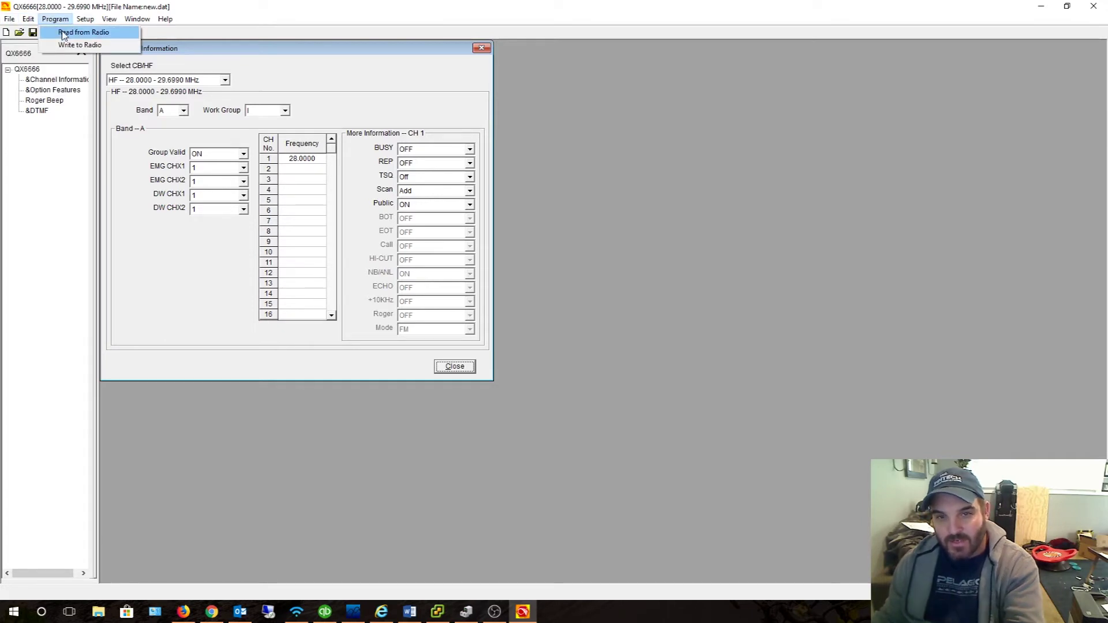
pyautogui.click(63, 34)
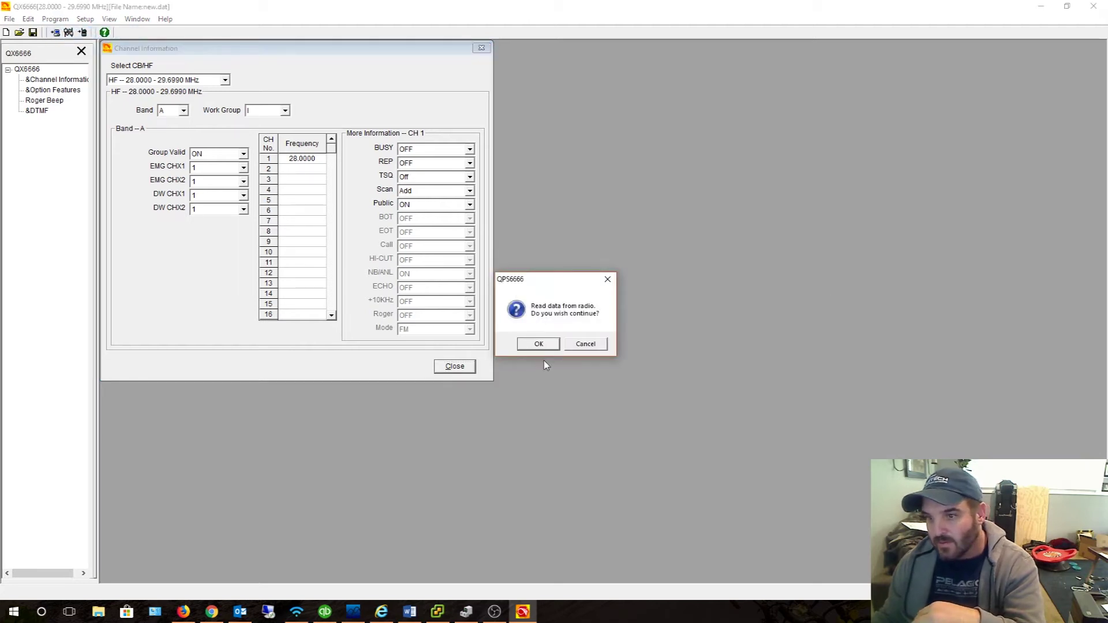
pyautogui.click(539, 345)
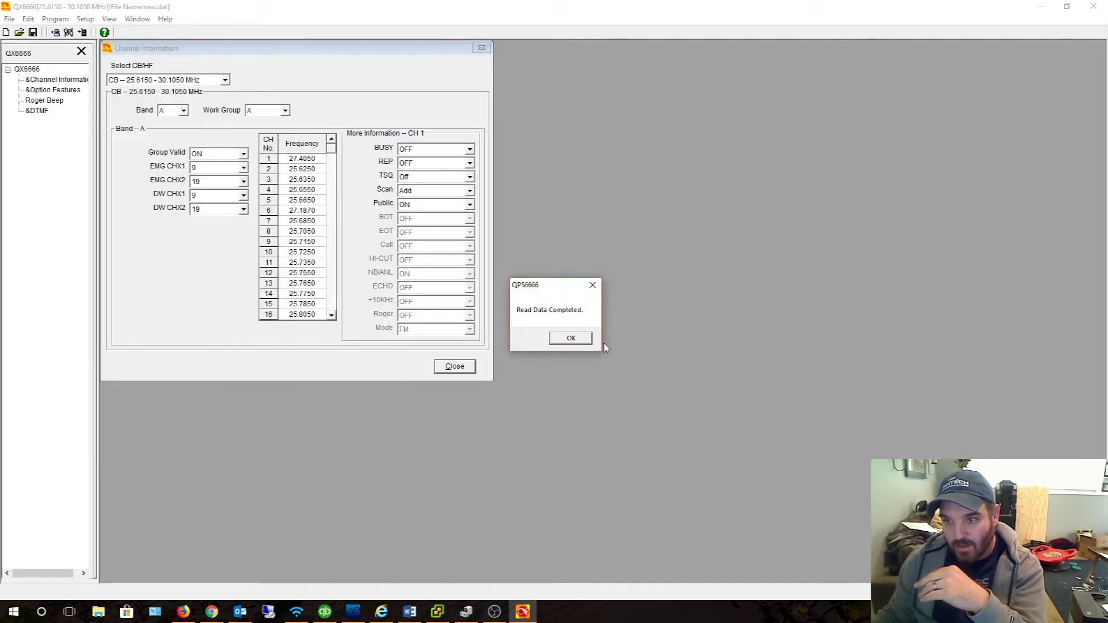
pyautogui.click(580, 337)
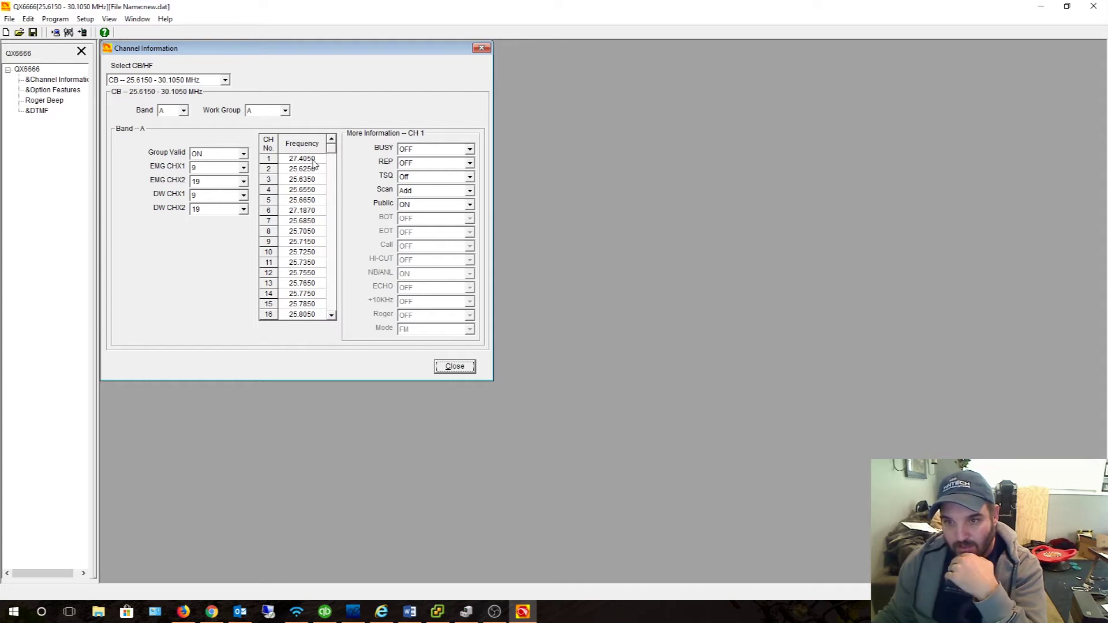
# Examine the frequency list of band A, work group A, through channel 40 and return to channel 1
pyautogui.click(331, 315)
pyautogui.click(331, 316)
pyautogui.click(331, 315)
pyautogui.click(331, 315)
pyautogui.moveTo(332, 315); pyautogui.dragTo(332, 316)
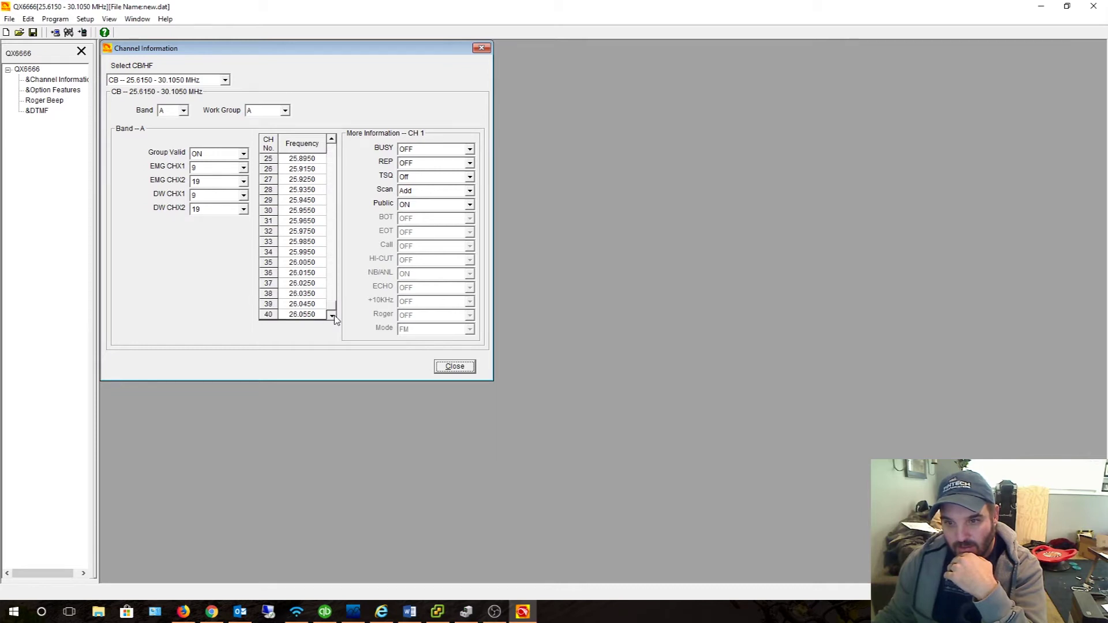
pyautogui.moveTo(333, 307); pyautogui.dragTo(333, 148)
# Examine the band A channel settings for work groups B, D, C and H
pyautogui.click(285, 110)
pyautogui.click(269, 128)
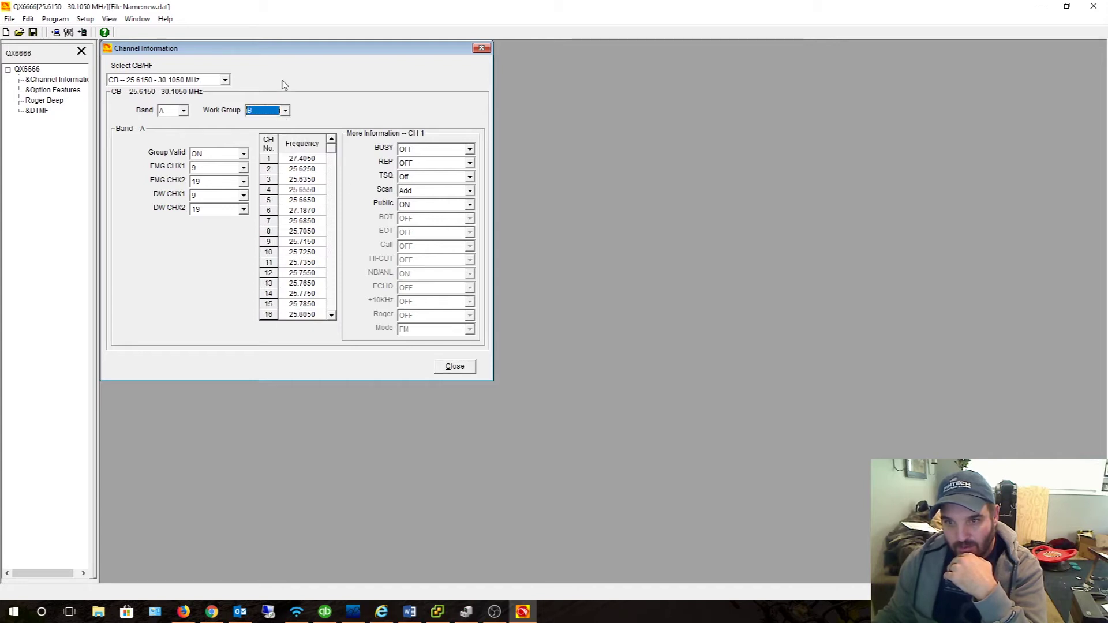
pyautogui.click(285, 110)
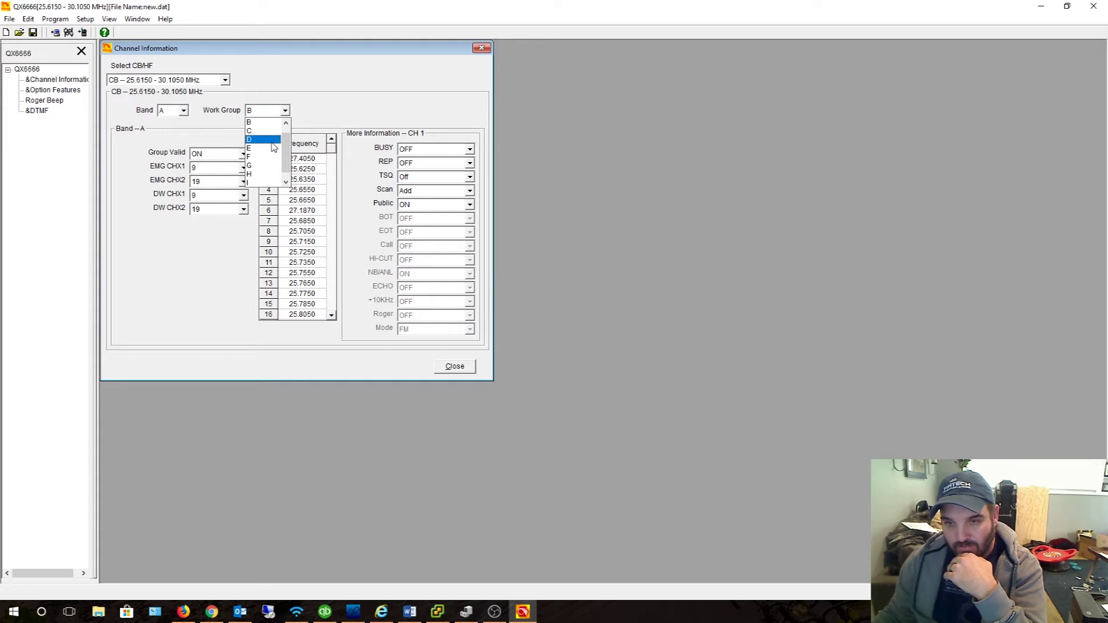
pyautogui.click(273, 139)
pyautogui.click(286, 110)
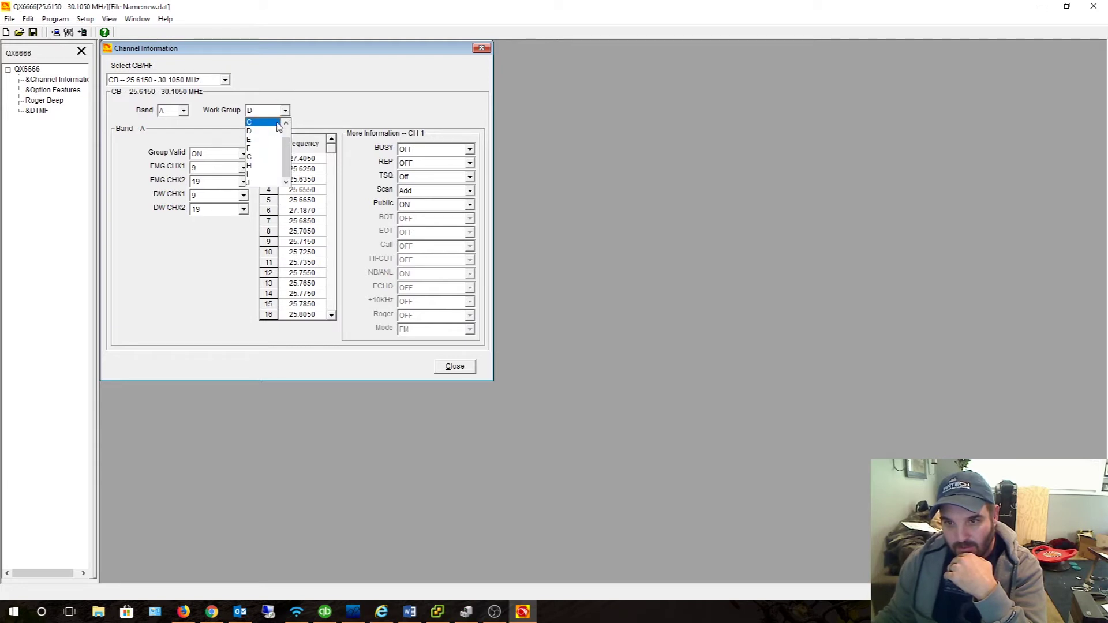
pyautogui.click(278, 123)
pyautogui.click(285, 111)
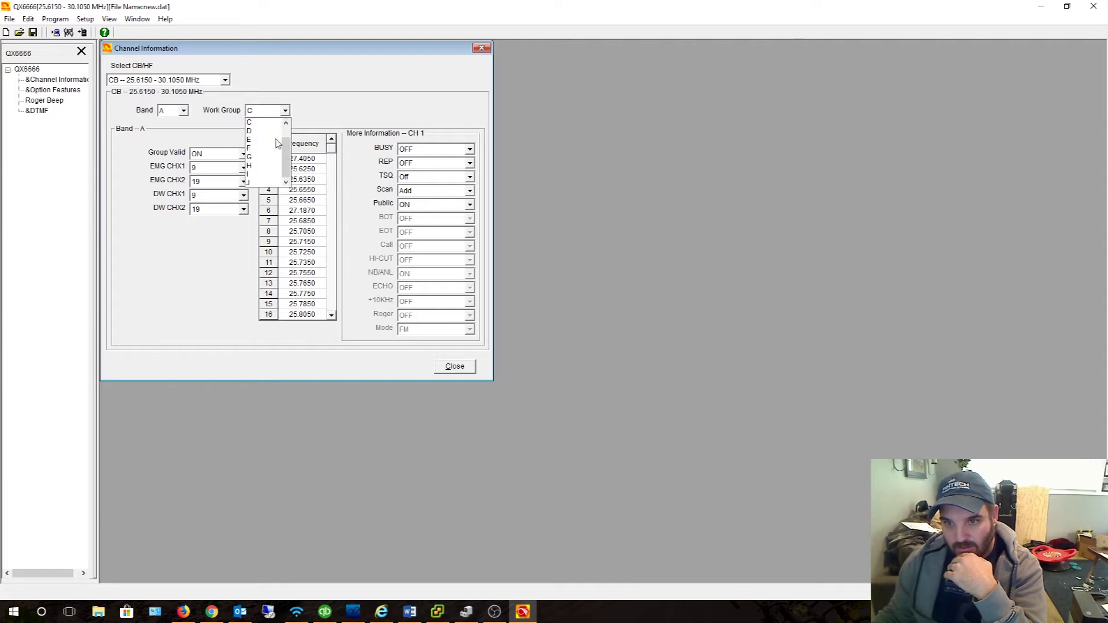
pyautogui.click(271, 166)
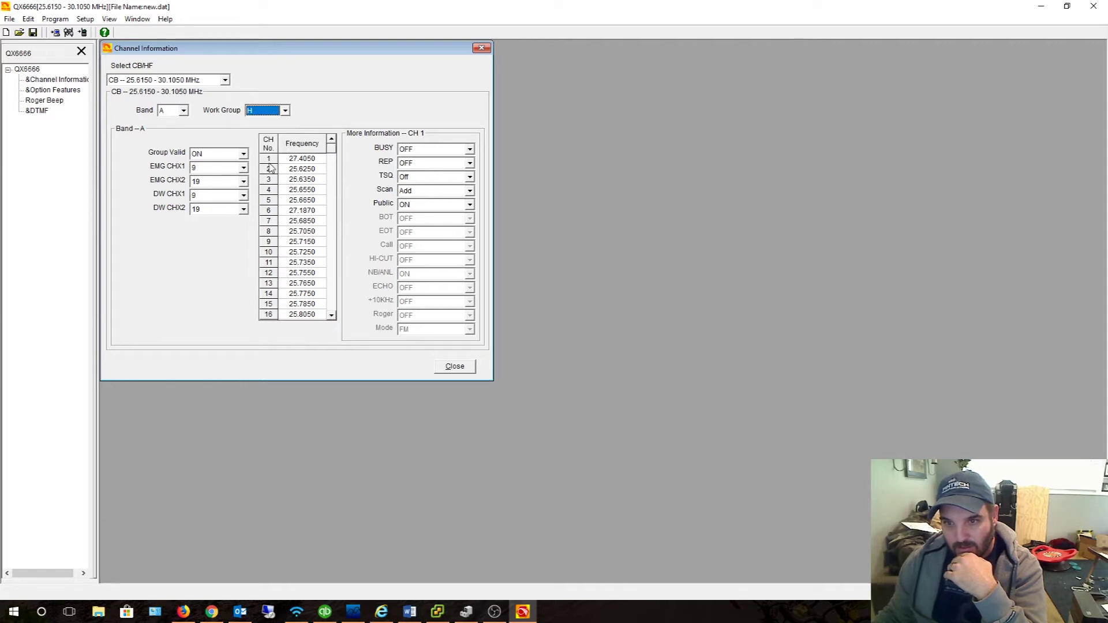
# Check work group G, and return to work group A with the CB range 25.6150 - 30.1050 MHz selected
pyautogui.click(286, 111)
pyautogui.click(272, 134)
pyautogui.click(286, 110)
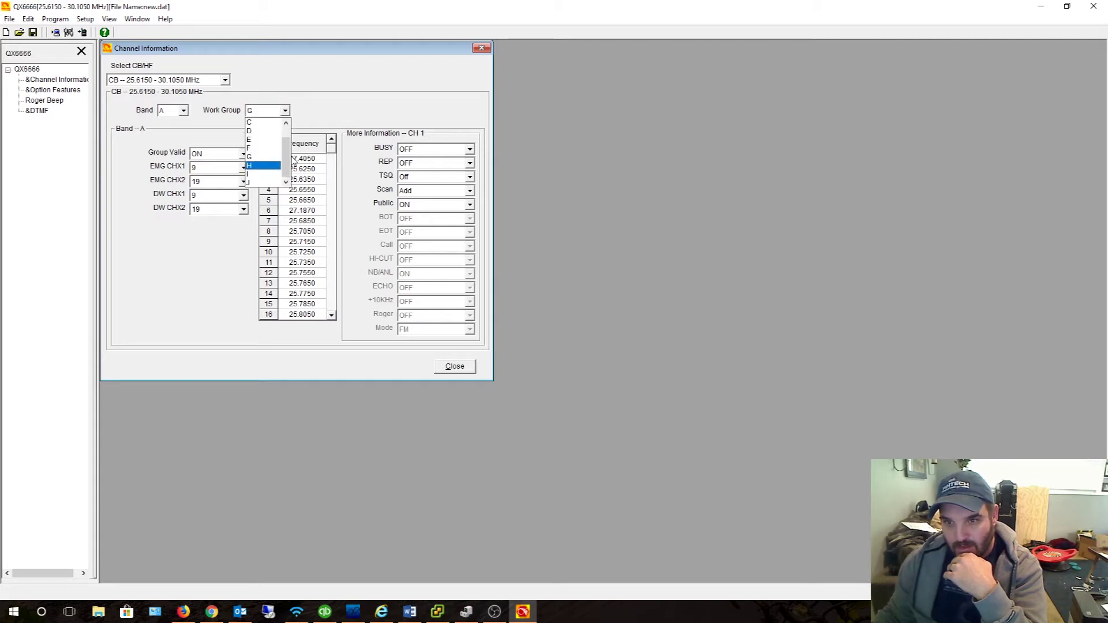
pyautogui.click(177, 140)
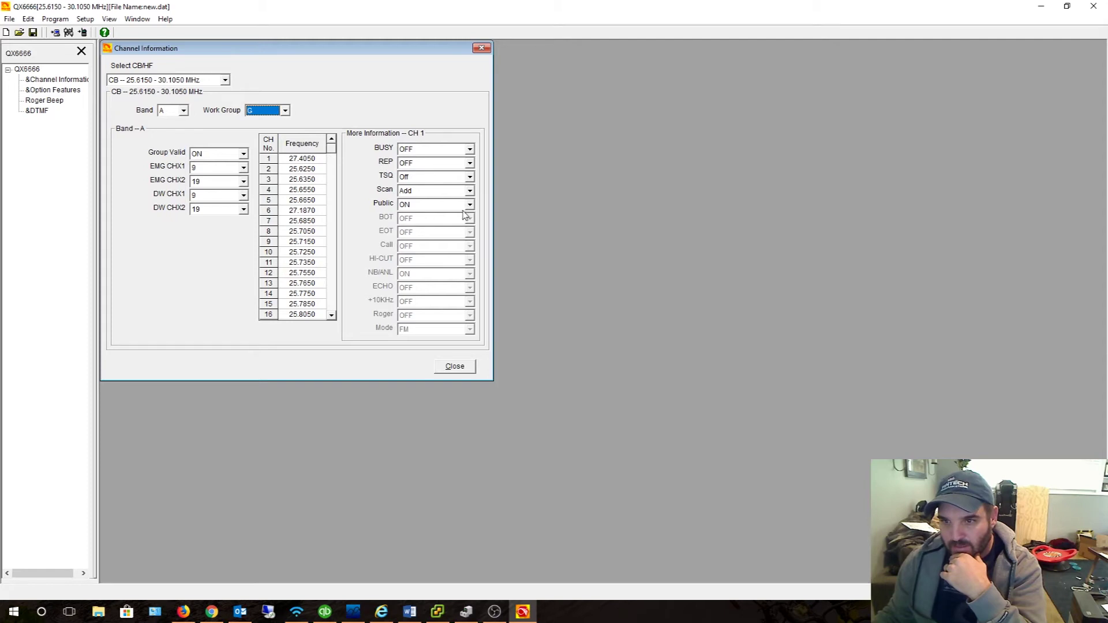
pyautogui.click(285, 110)
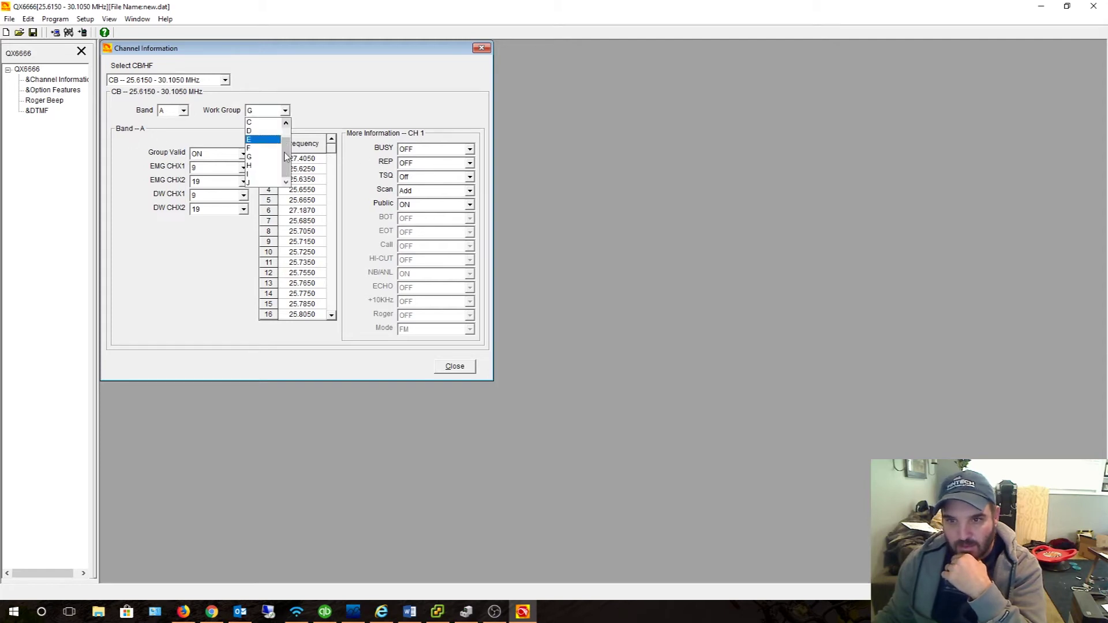
pyautogui.click(249, 122)
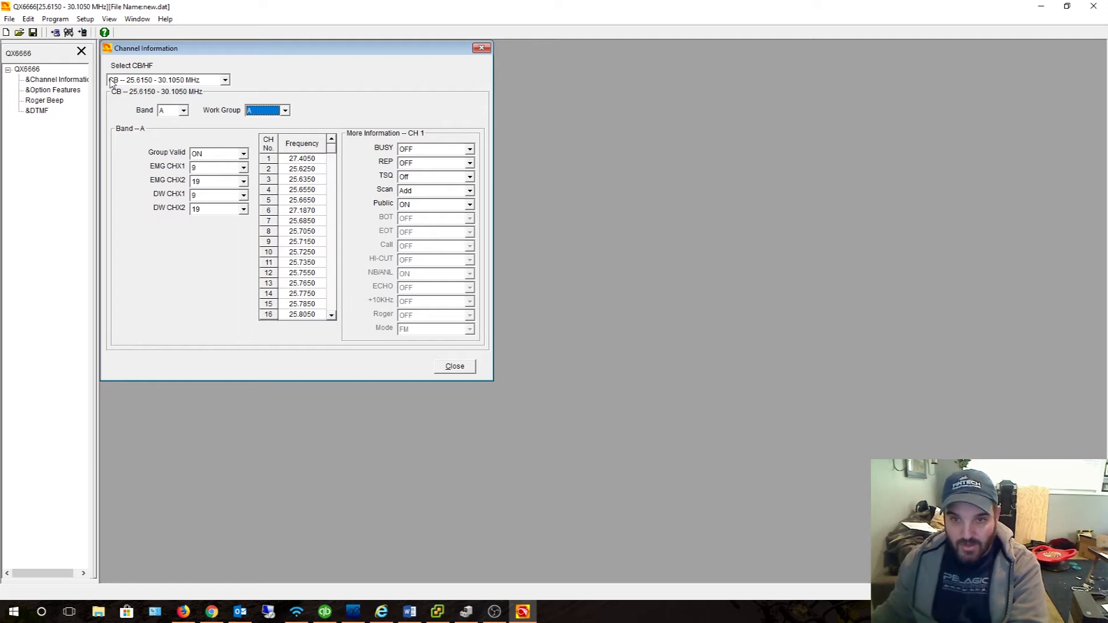
pyautogui.click(225, 81)
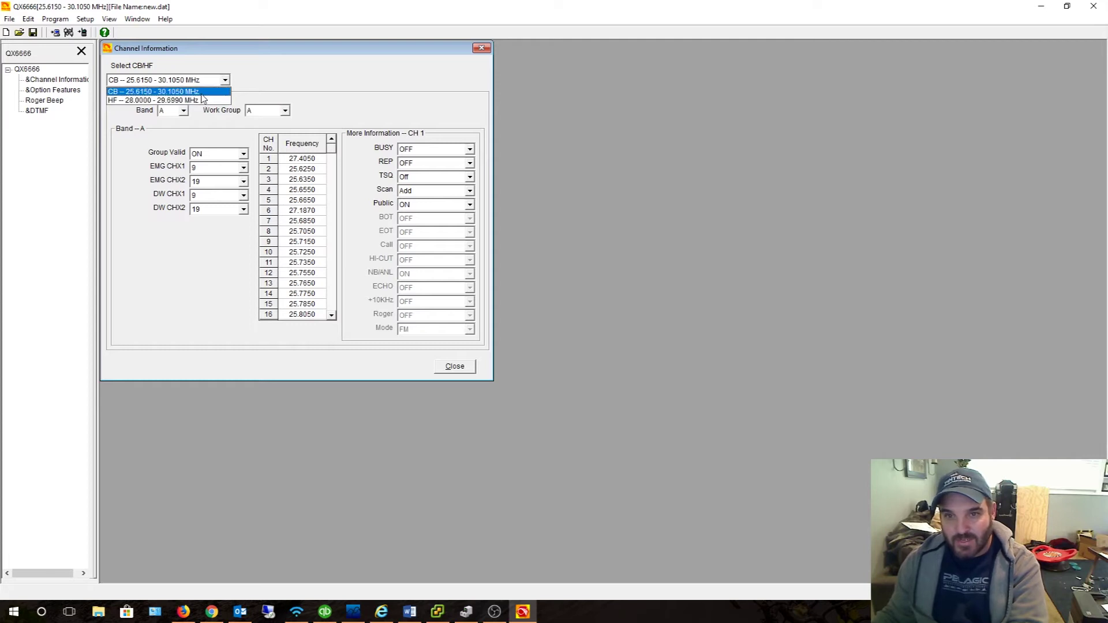
pyautogui.click(201, 92)
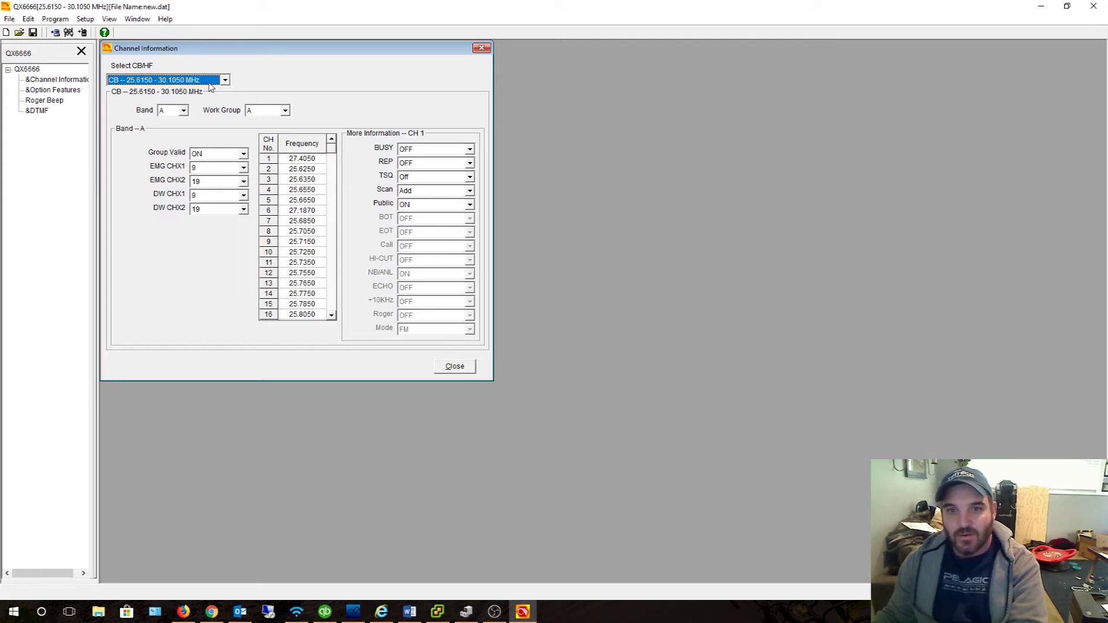
# Review the optional features and the Roger Beep tone settings, closing each window
pyautogui.click(72, 91)
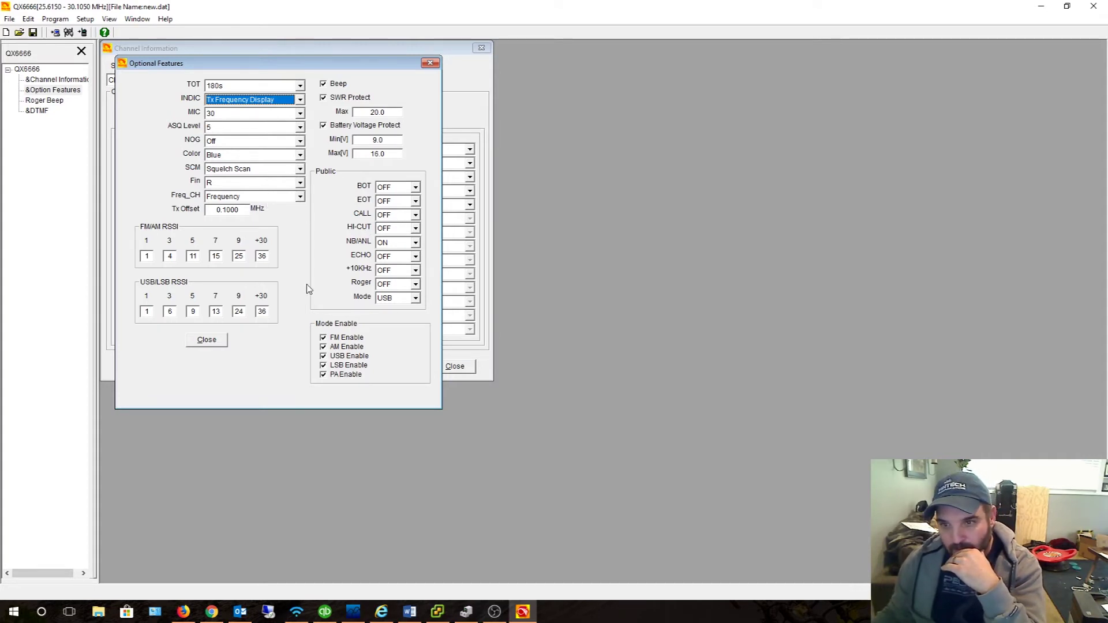
pyautogui.click(430, 62)
pyautogui.click(62, 103)
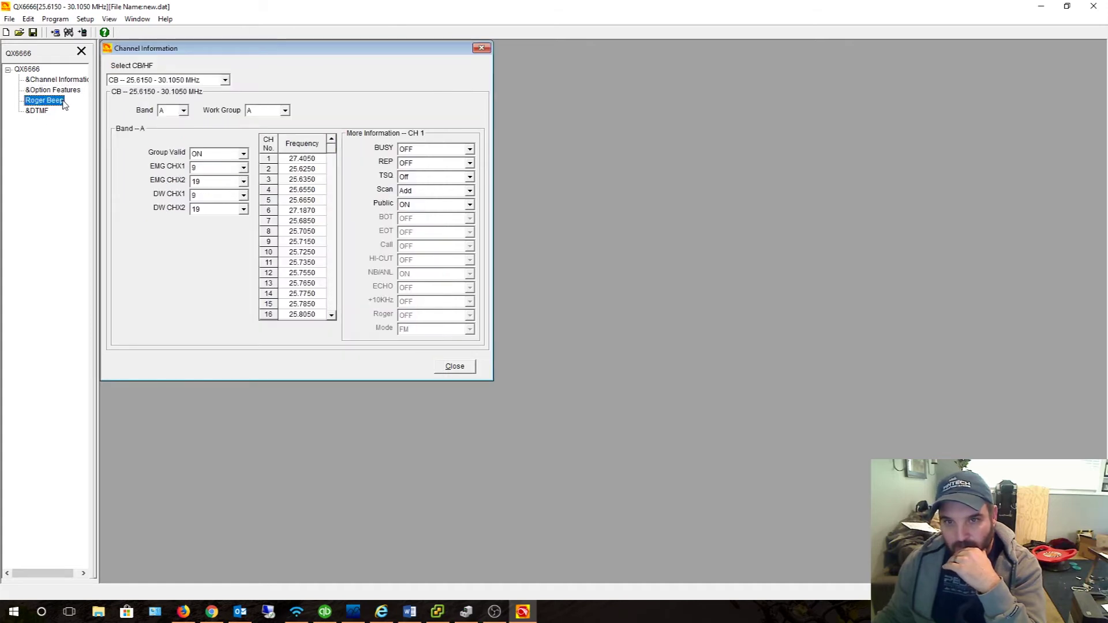
pyautogui.doubleClick(65, 105)
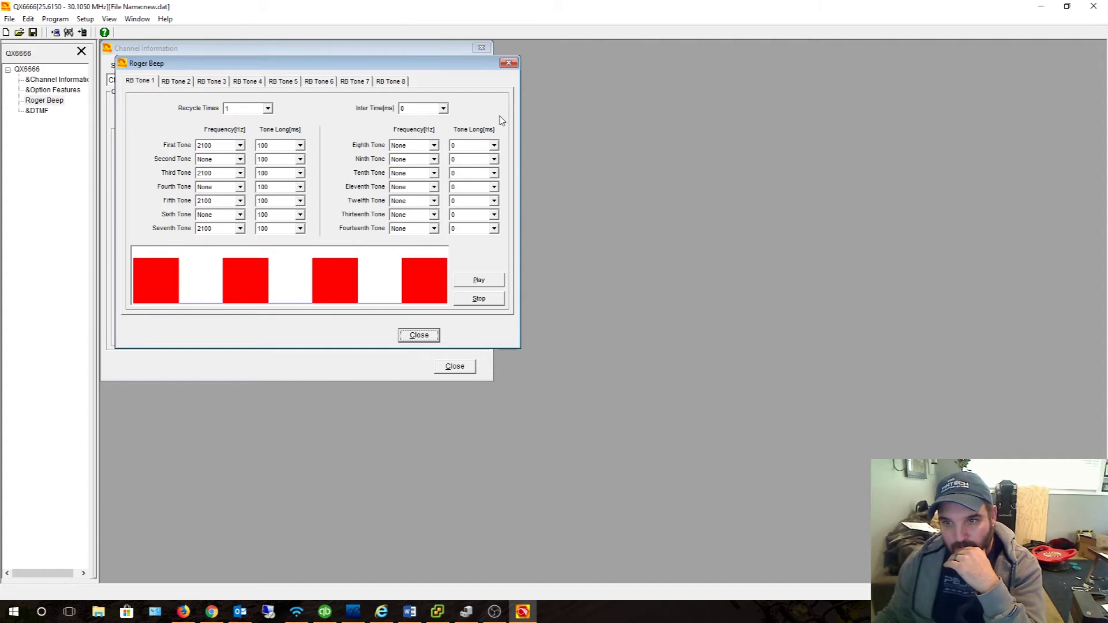
pyautogui.click(508, 63)
# Review the DTMF autodial memory and revisit the optional features, closing both windows
pyautogui.doubleClick(44, 114)
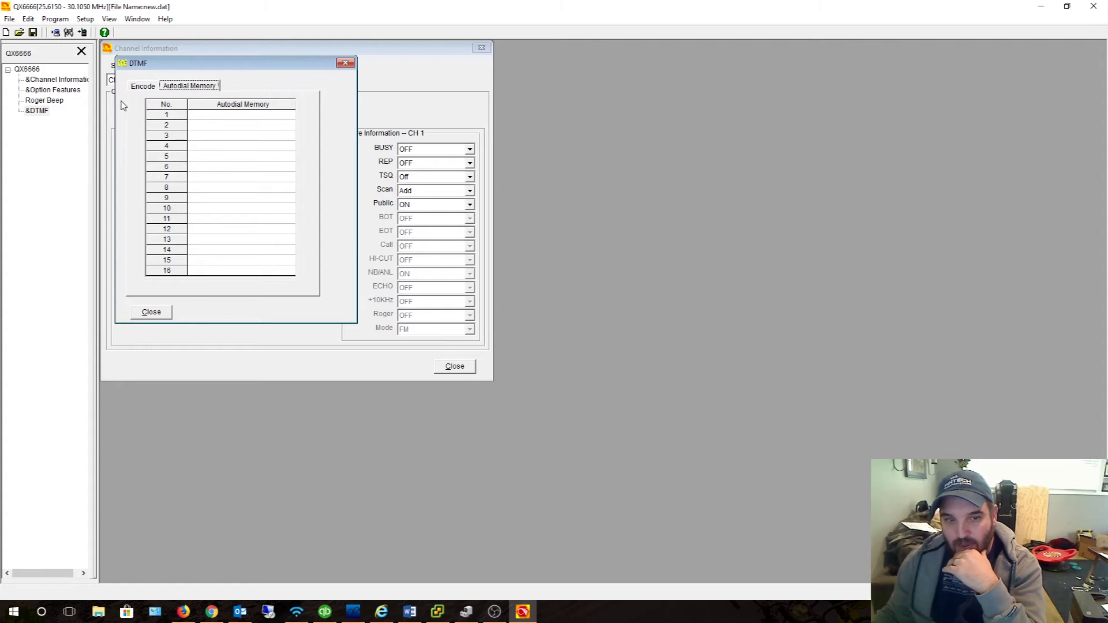
pyautogui.click(345, 63)
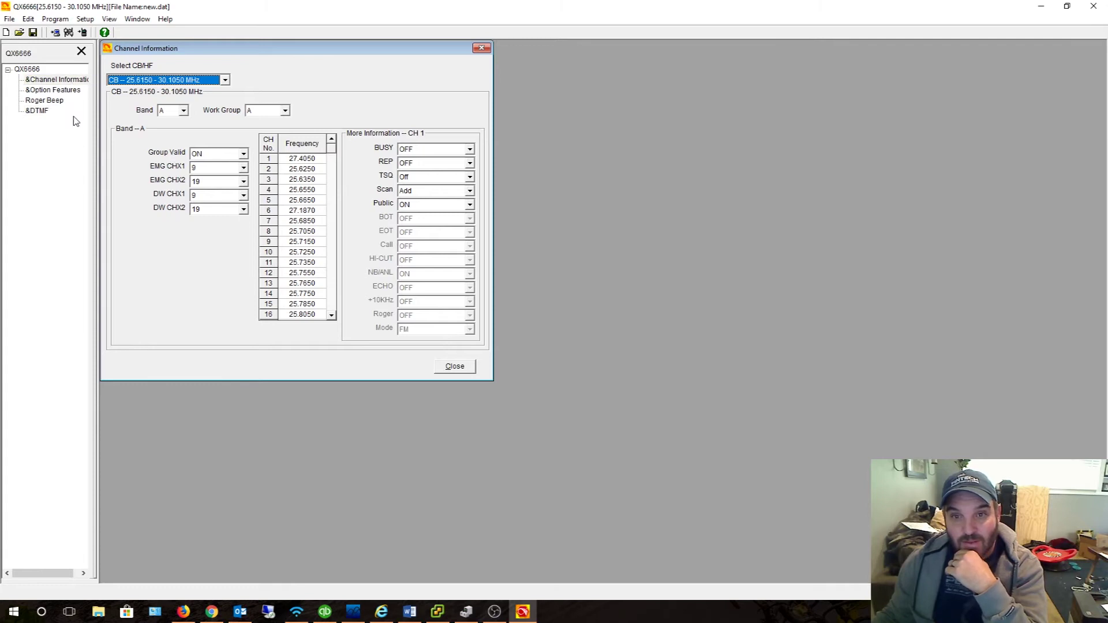
pyautogui.click(65, 91)
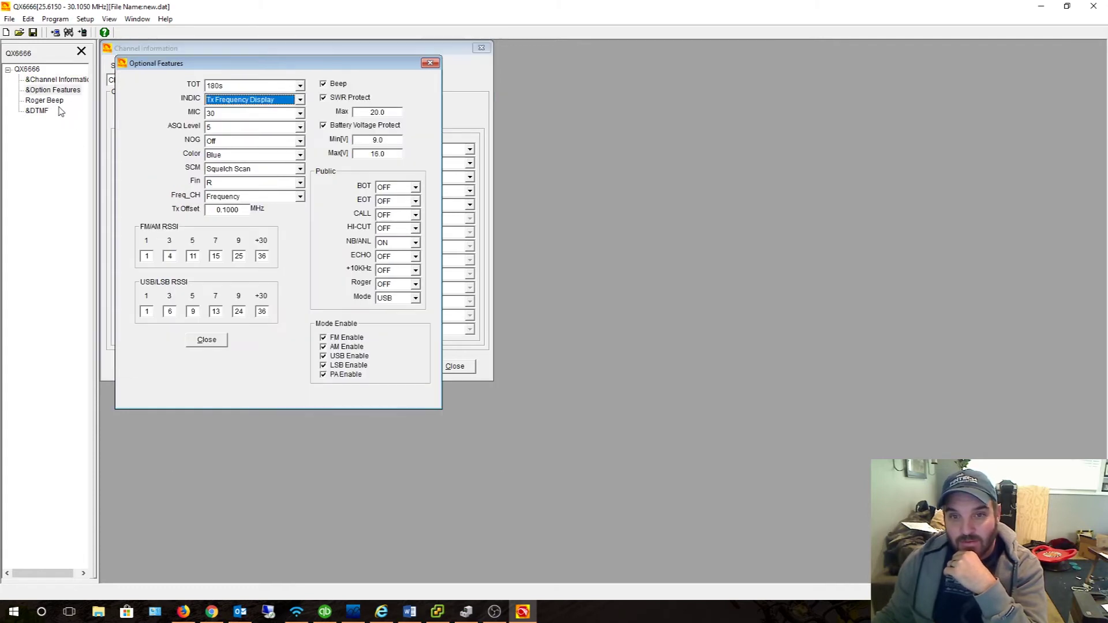
pyautogui.click(430, 63)
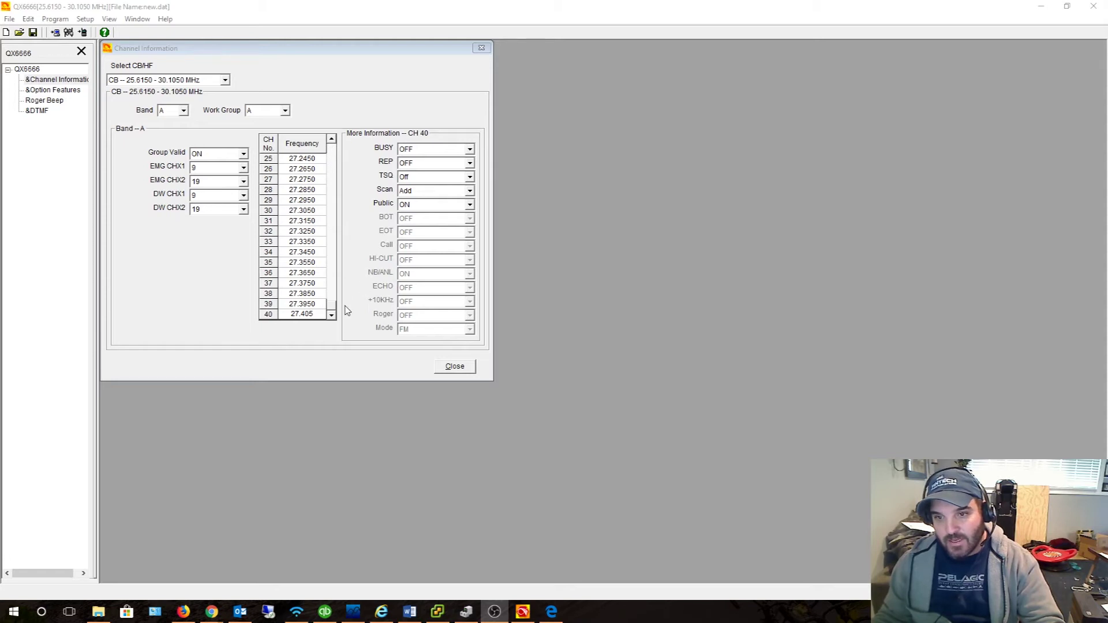
# Examine the frequencies of work group A in band A, going through the list from channel 1 to channel 30
pyautogui.moveTo(333, 310); pyautogui.dragTo(331, 152)
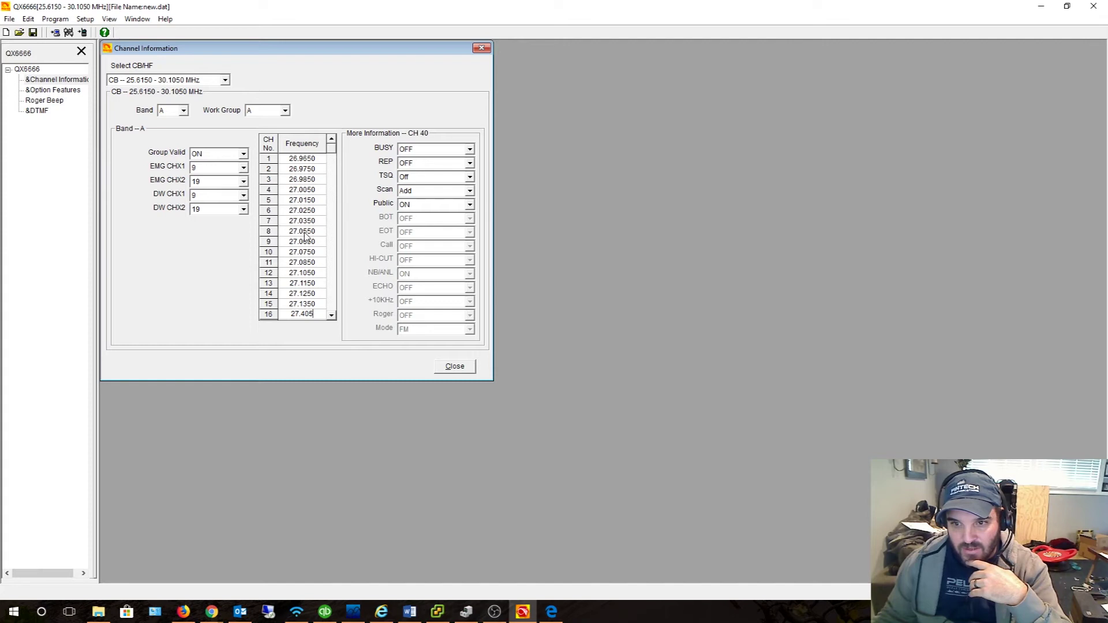
pyautogui.click(332, 317)
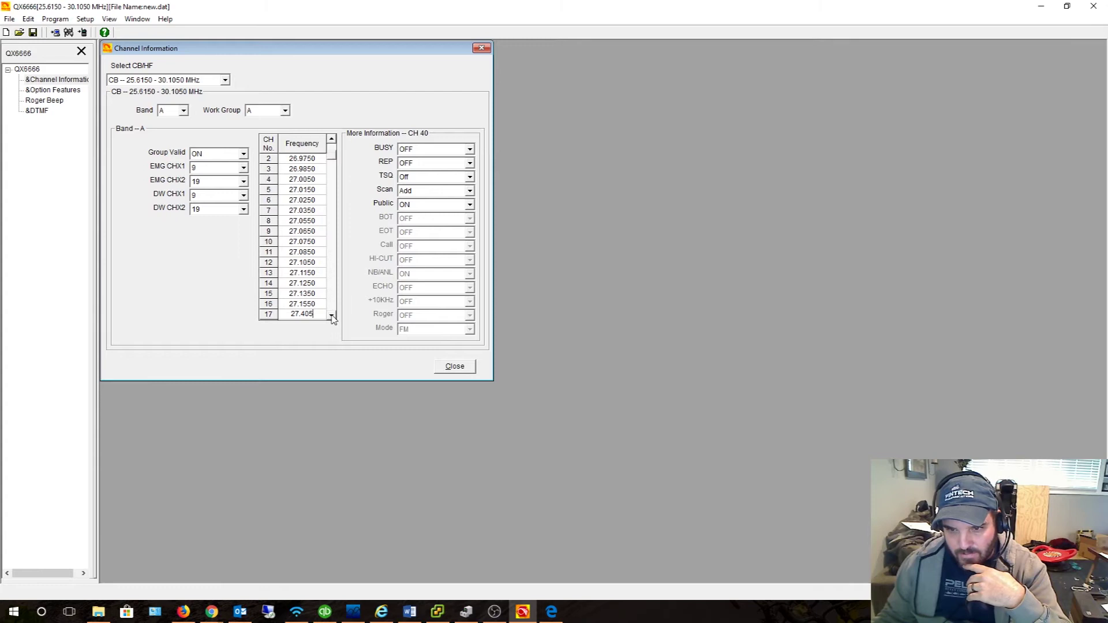
pyautogui.click(333, 316)
pyautogui.click(333, 316)
pyautogui.click(332, 316)
pyautogui.click(332, 317)
pyautogui.click(332, 317)
pyautogui.click(332, 316)
pyautogui.click(332, 316)
pyautogui.click(332, 317)
pyautogui.click(332, 316)
pyautogui.click(332, 316)
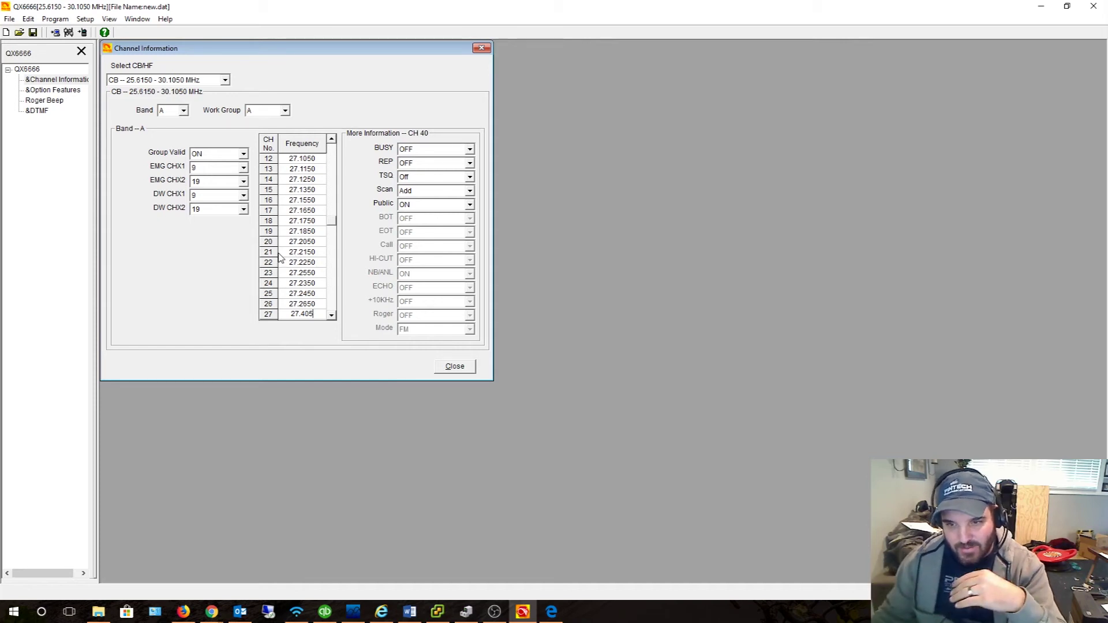
pyautogui.click(331, 316)
pyautogui.click(332, 316)
pyautogui.click(332, 316)
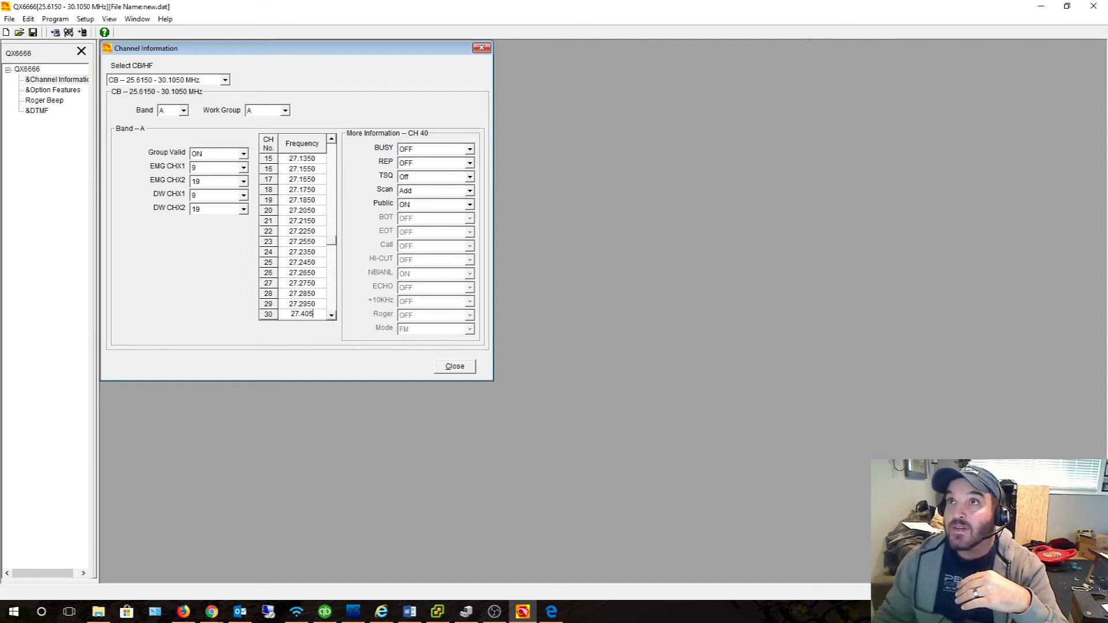
# Switch to Chrome to compare the frequencies with Wikipedia's FCC CB radio channel table, and return to the QX6666 software
pyautogui.click(212, 612)
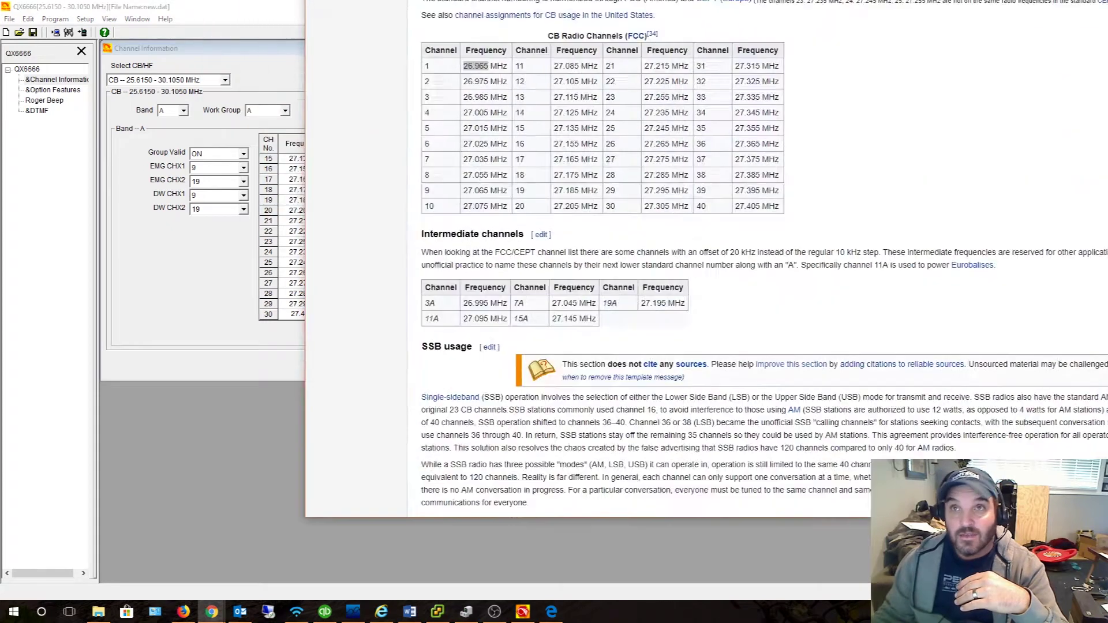
pyautogui.click(334, 8)
pyautogui.moveTo(334, 8)
pyautogui.mouseDown()
pyautogui.moveTo(336, 38)
pyautogui.moveTo(353, 8)
pyautogui.mouseUp()
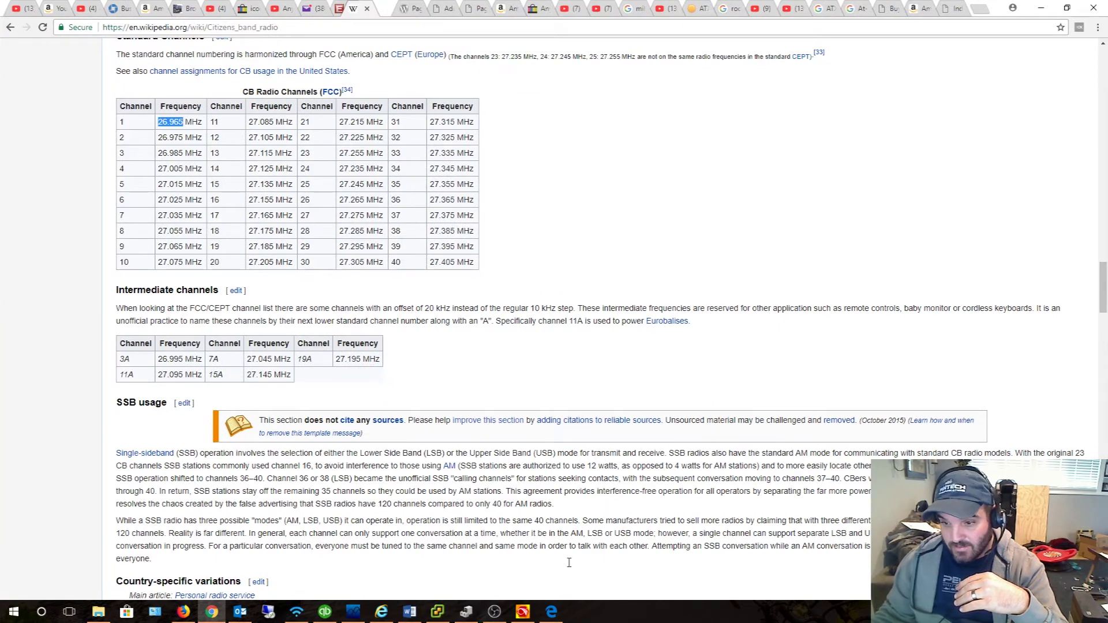
pyautogui.click(522, 612)
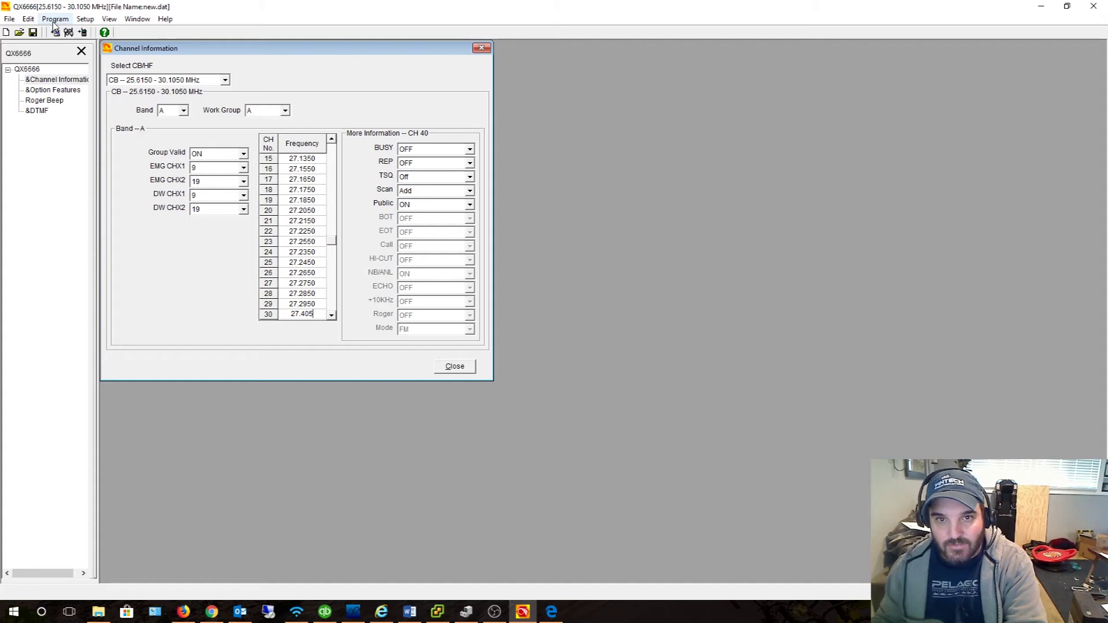
# Write the programmed channel data to the radio and close the completion message
pyautogui.click(28, 19)
pyautogui.moveTo(52, 24)
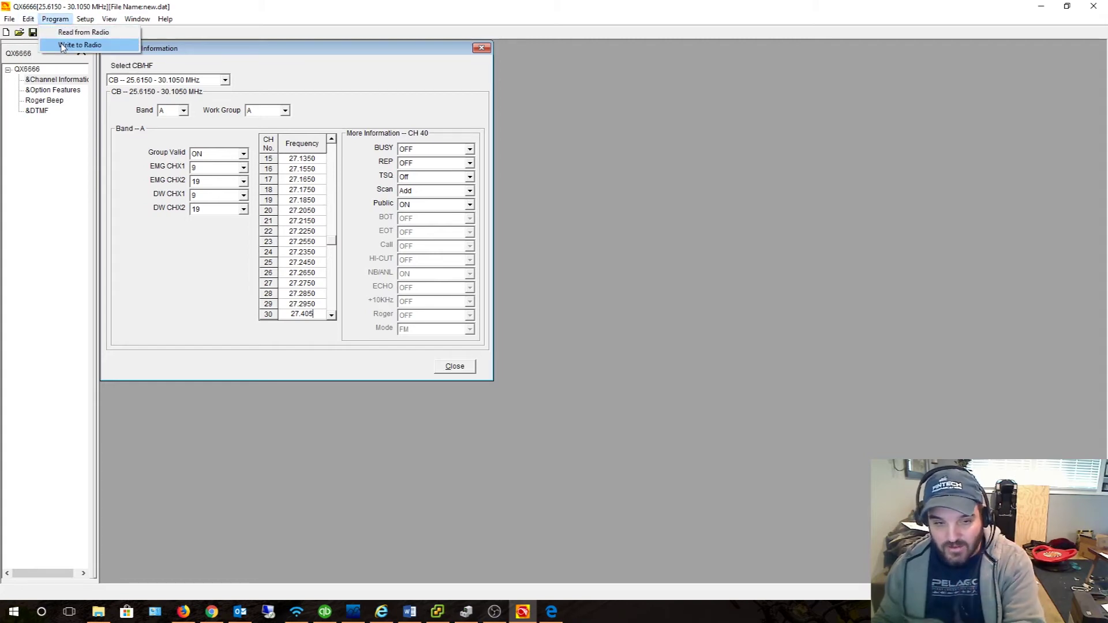
pyautogui.click(63, 45)
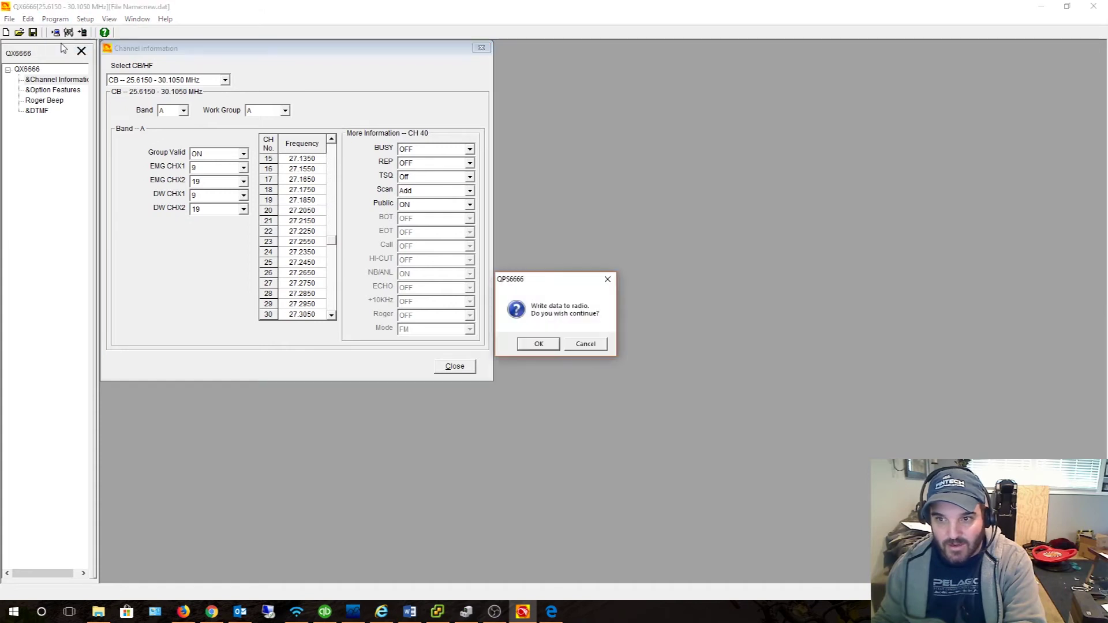
pyautogui.click(538, 344)
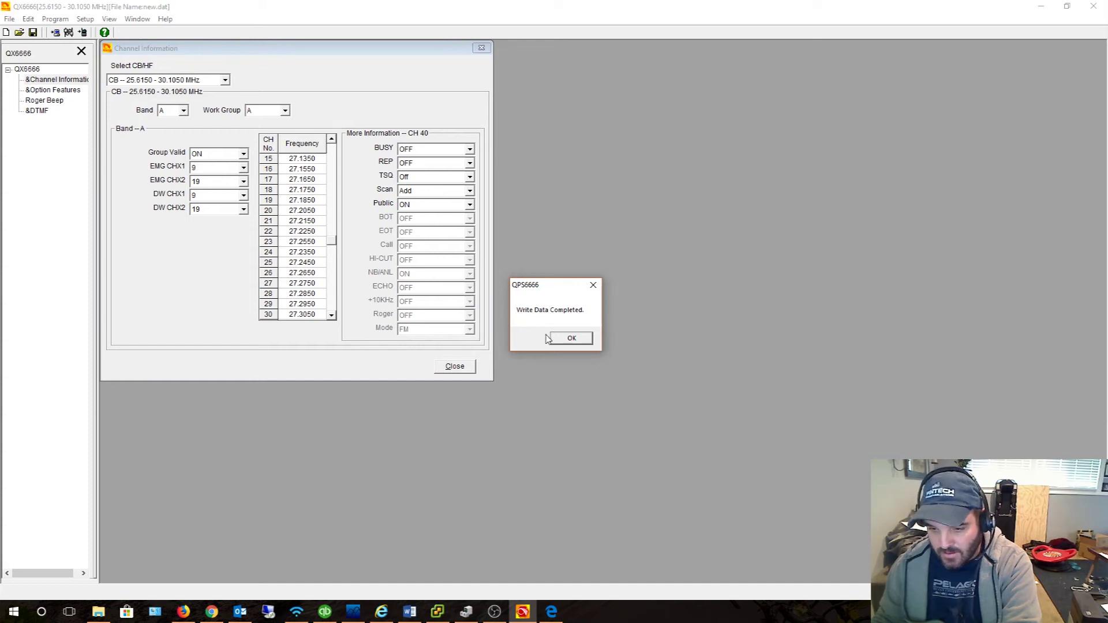
pyautogui.click(563, 339)
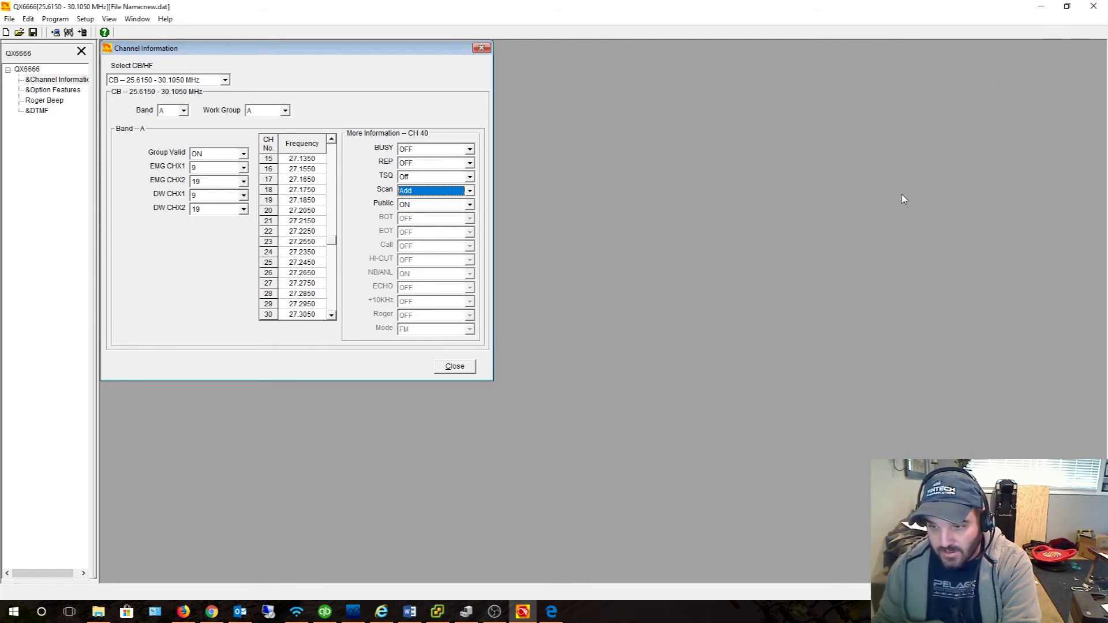
# Recheck the CB channel table in Chrome, and close the QX6666 software, saving the modified file
pyautogui.click(211, 612)
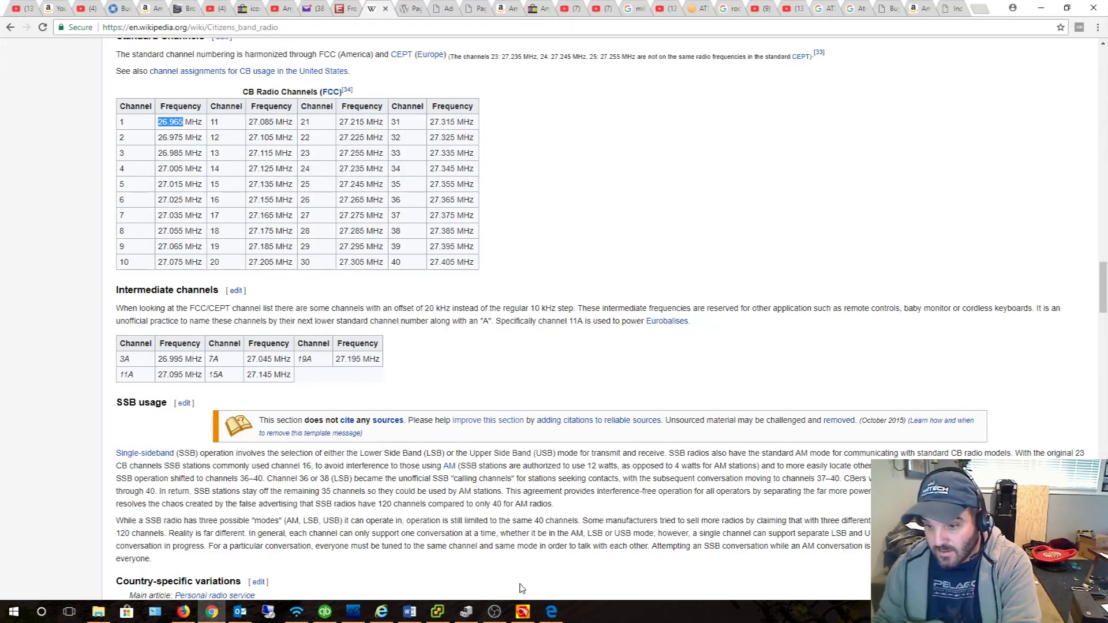
pyautogui.click(523, 612)
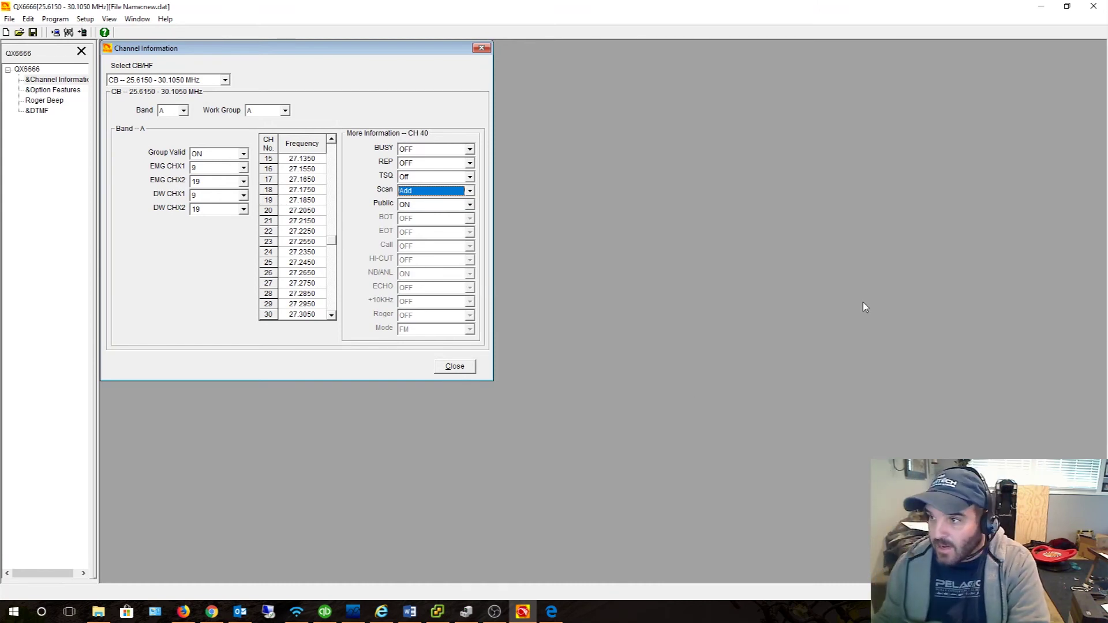
pyautogui.click(1094, 6)
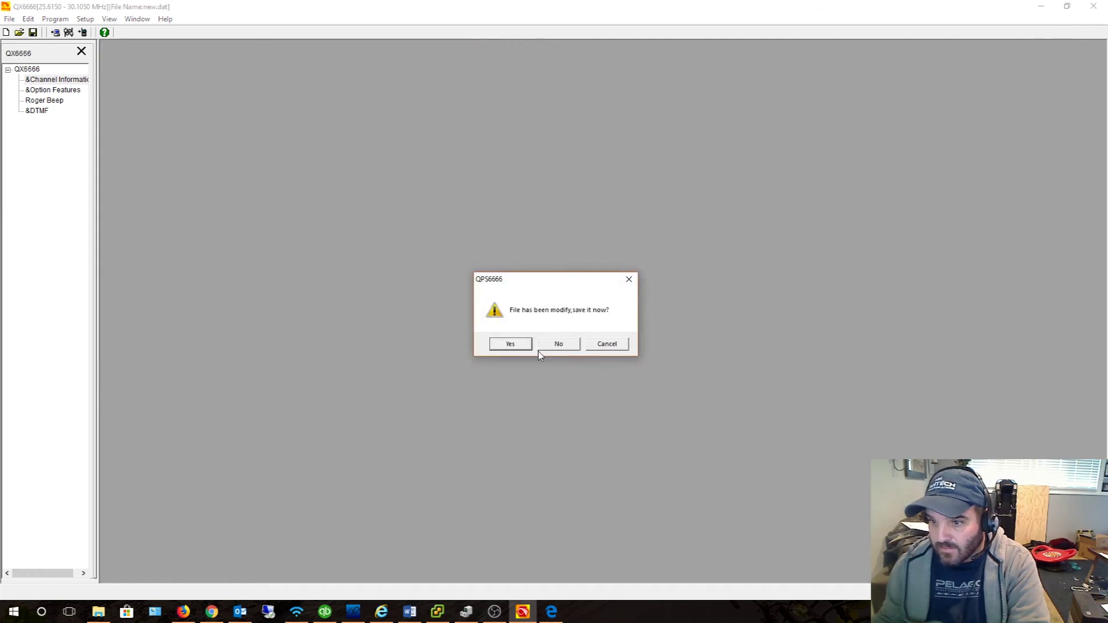
pyautogui.click(510, 344)
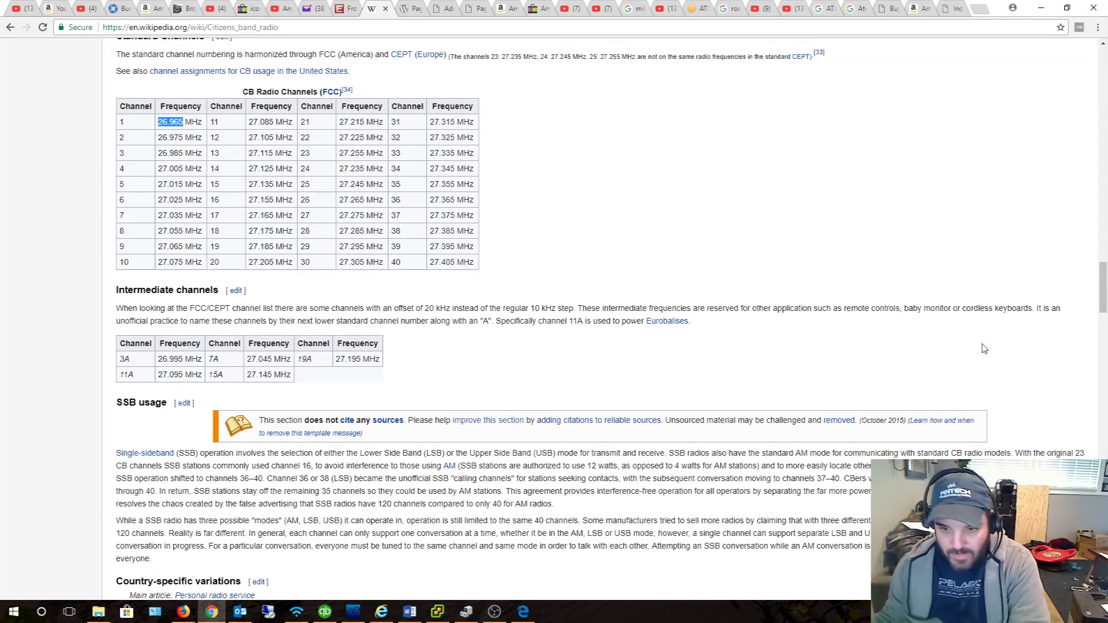
# Switch to SDR# and maximize its window
pyautogui.hotkey('alt', 'Tab')
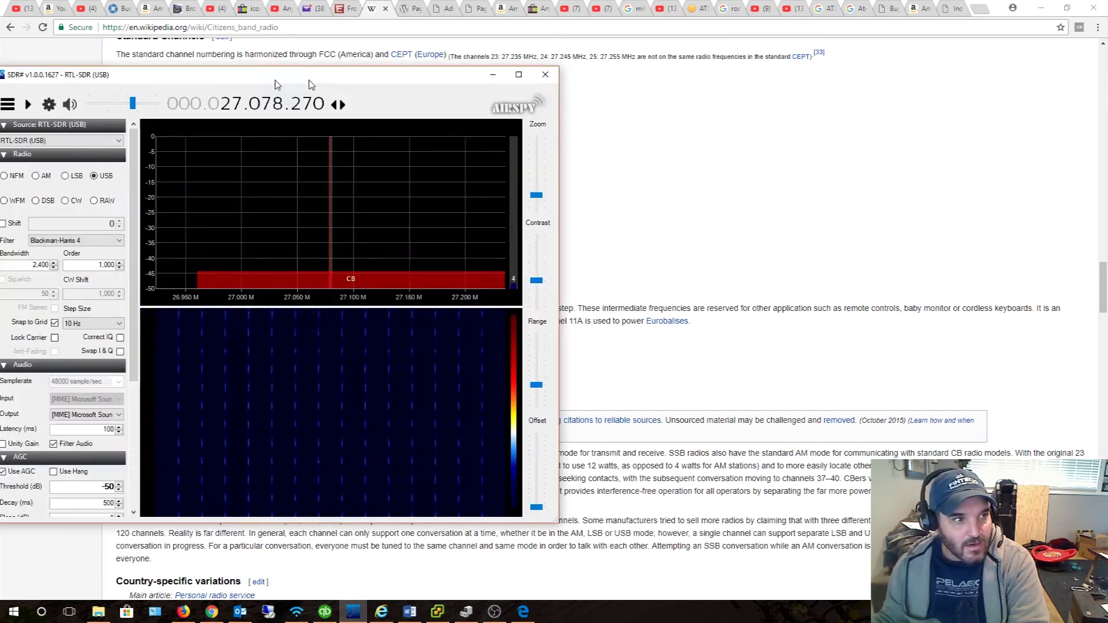
pyautogui.moveTo(248, 72); pyautogui.dragTo(533, 19)
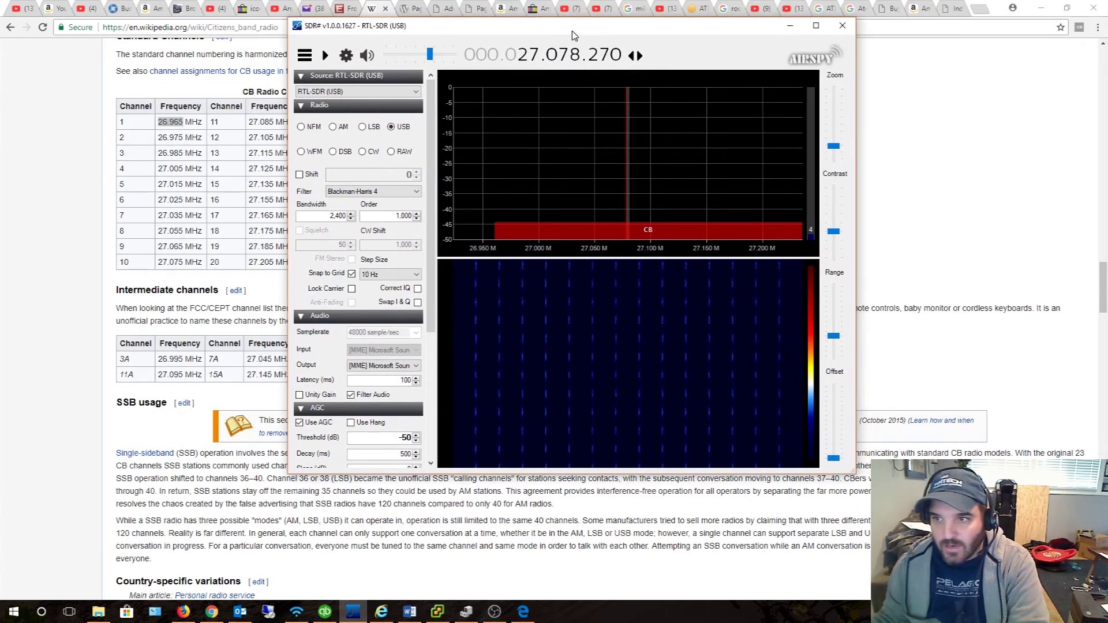
pyautogui.click(817, 19)
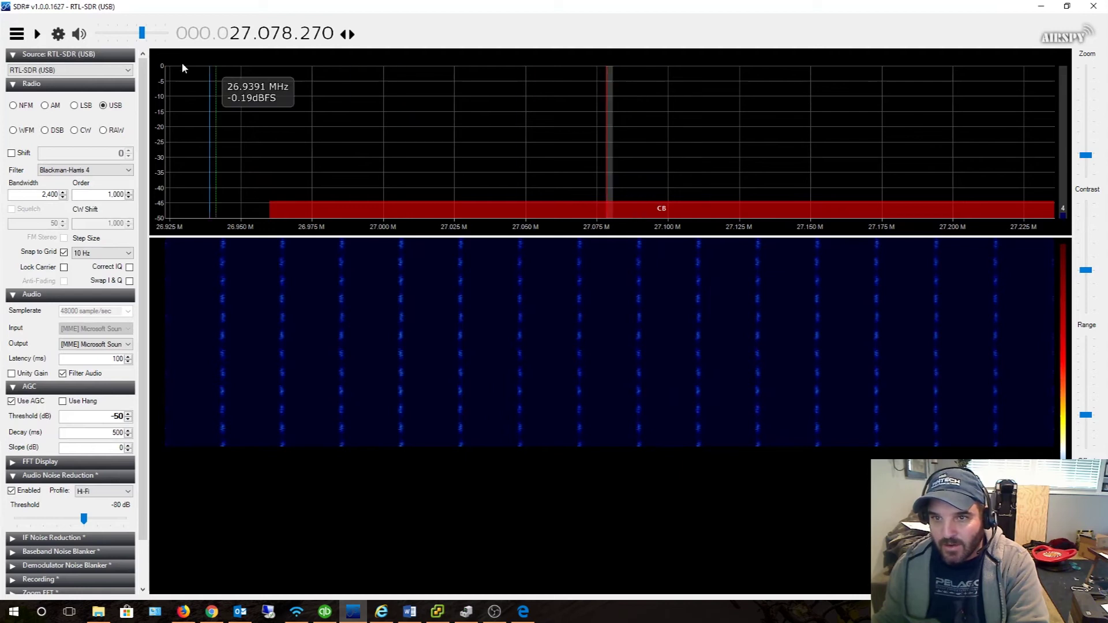
# Tune to about 27.183.630 MHz with the whole CB band in the spectrum, and start receiving from the RTL-SDR
pyautogui.moveTo(978, 179); pyautogui.dragTo(877, 170)
pyautogui.moveTo(1090, 159); pyautogui.dragTo(1090, 166)
pyautogui.moveTo(981, 142); pyautogui.dragTo(887, 136)
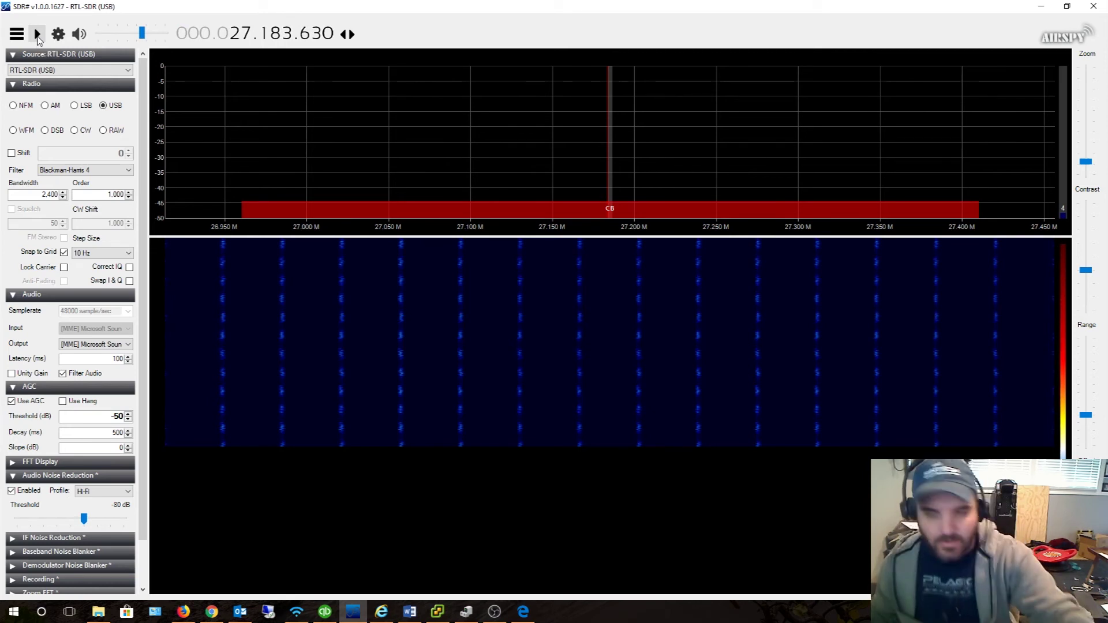
pyautogui.click(37, 37)
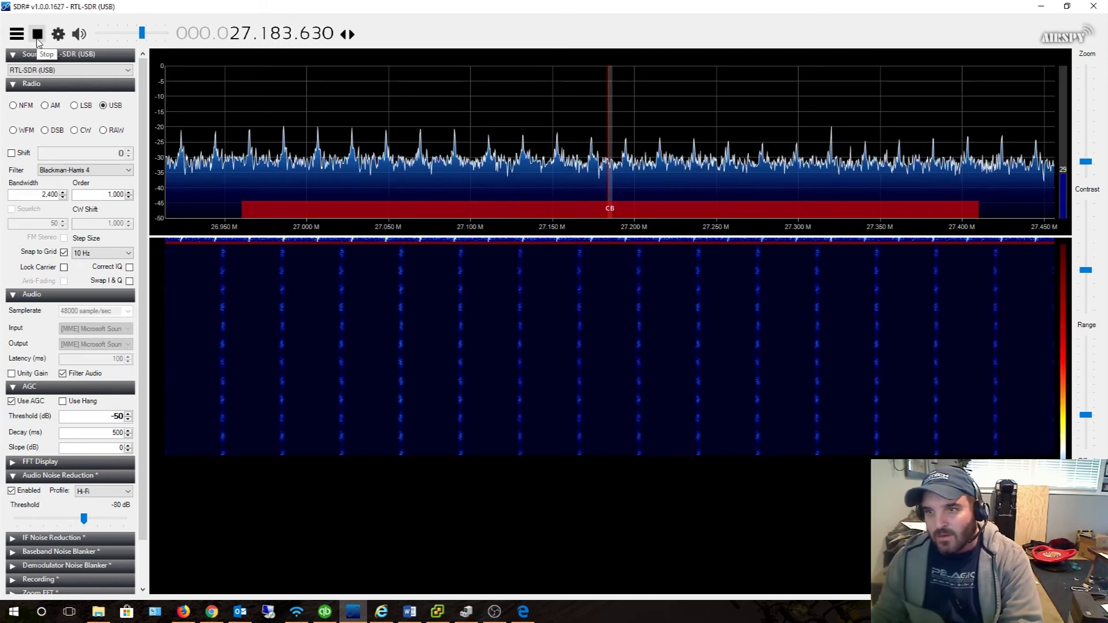